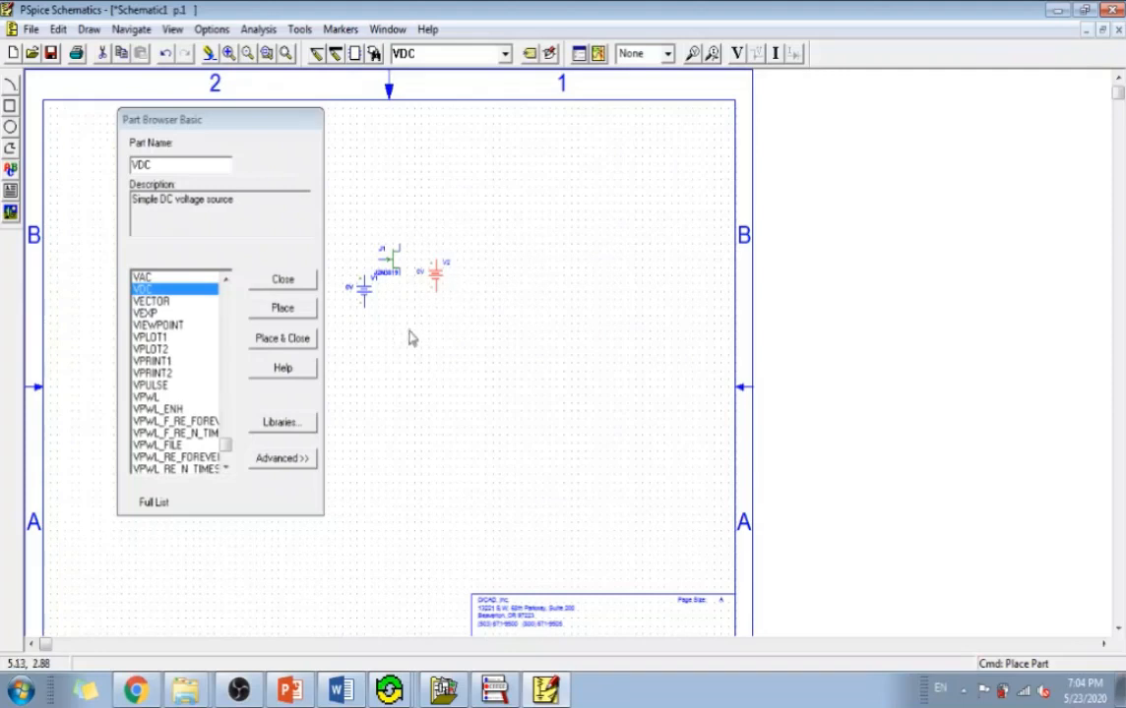
# Place one GND_EARTH ground symbol below the JFET and finish placing parts.
pyautogui.doubleClick(162, 163)
pyautogui.write('g')
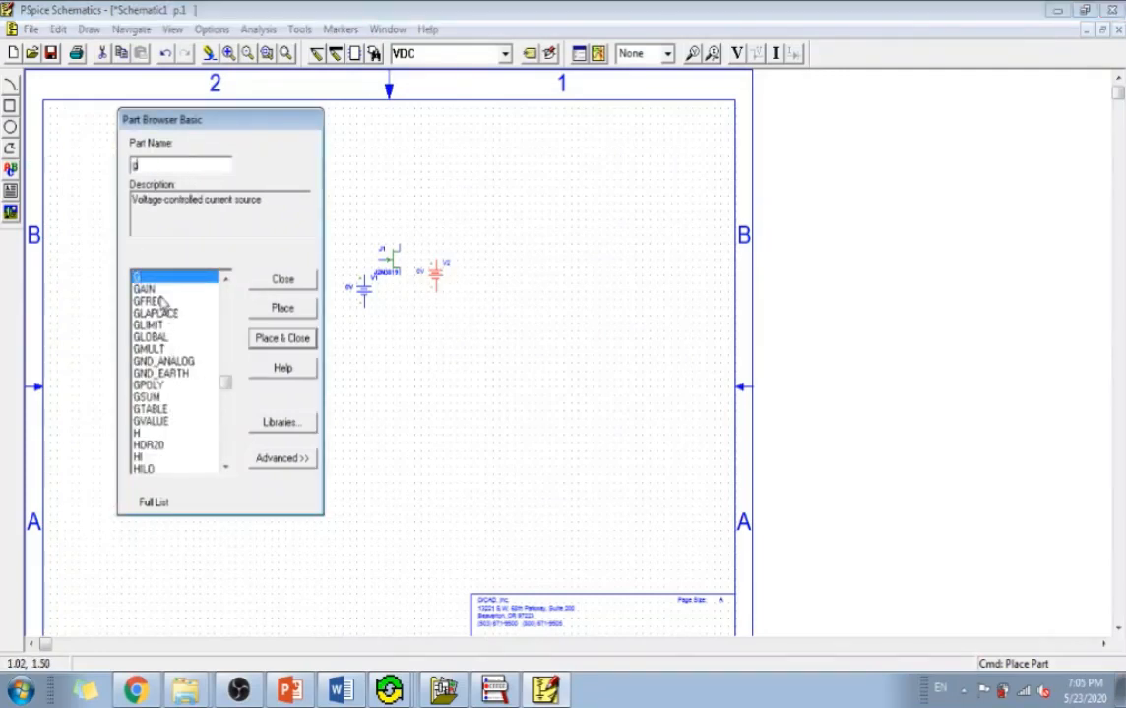
pyautogui.click(172, 373)
pyautogui.click(282, 308)
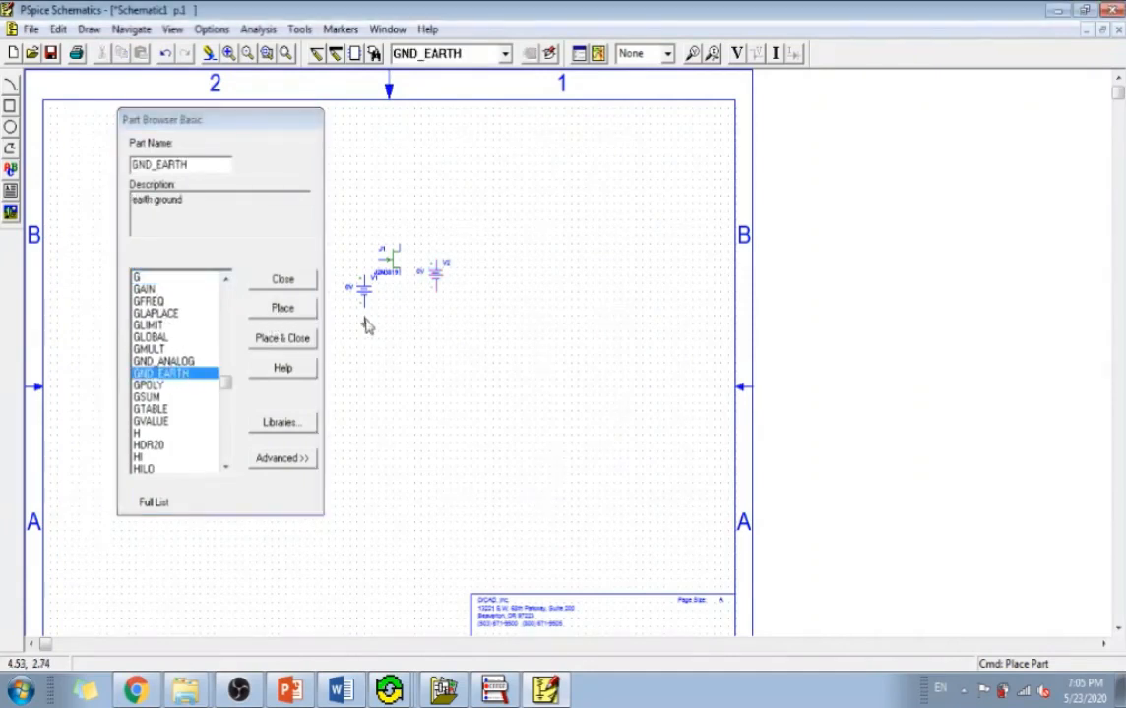
pyautogui.rightClick(456, 347)
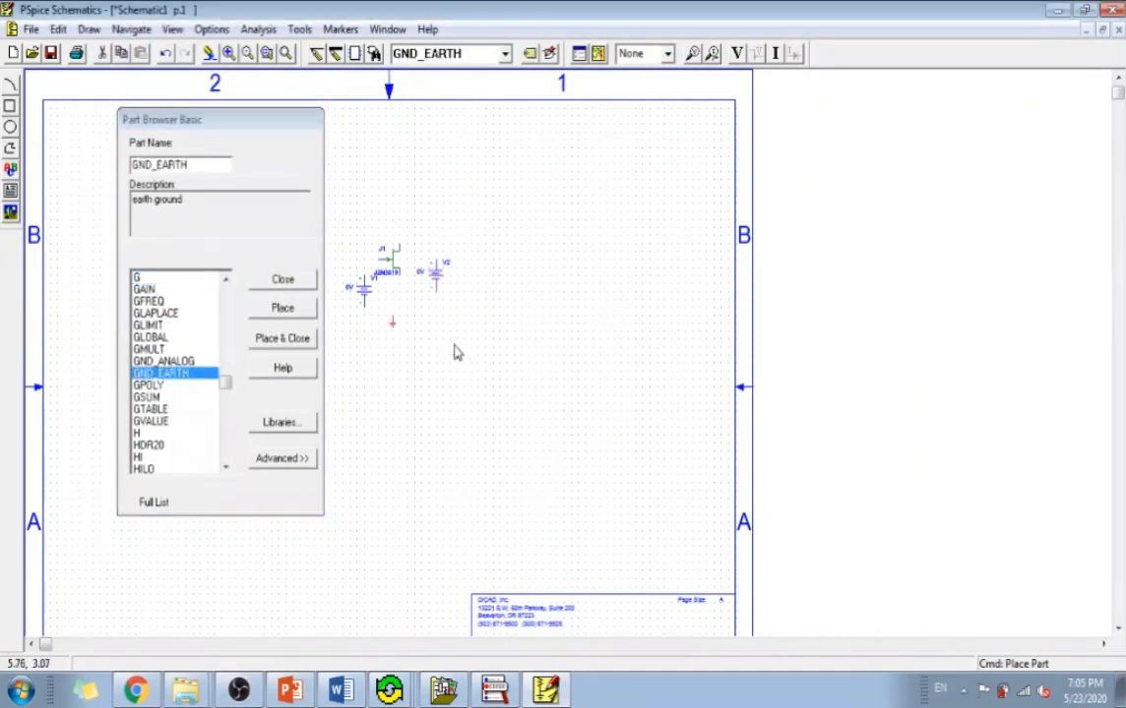
pyautogui.click(281, 281)
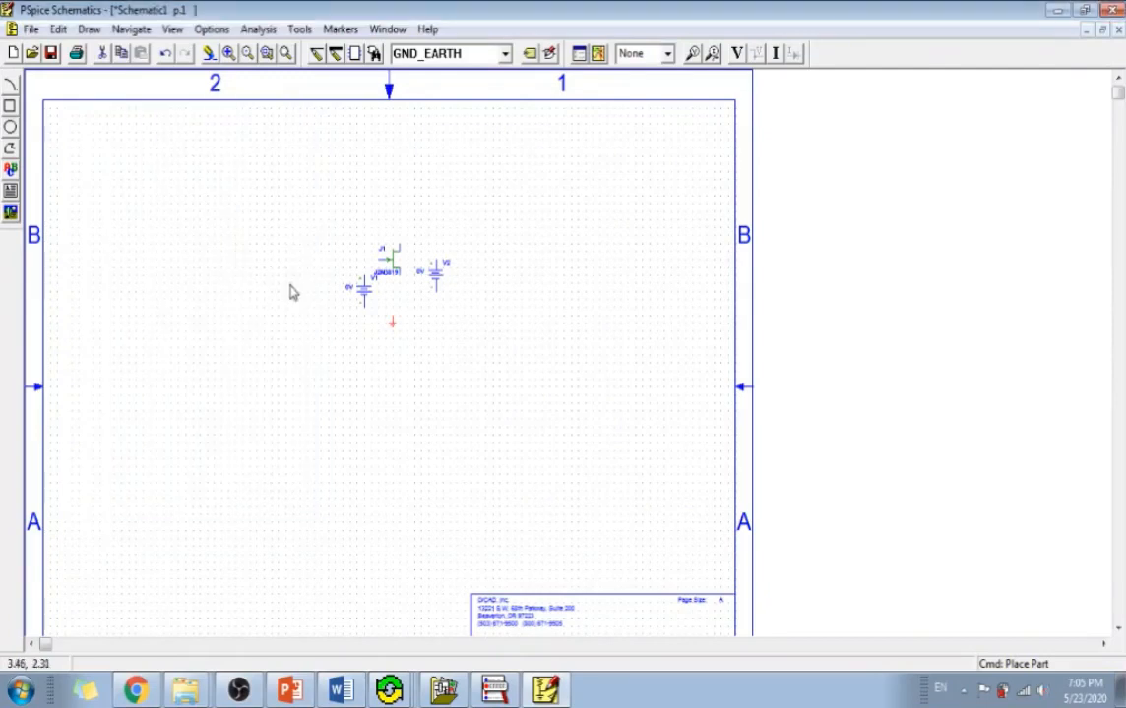
# Rearrange the parts: lower J1 between the two sources, align the ground beneath its source pin, and shift V1 farther from J1.
pyautogui.click(285, 54)
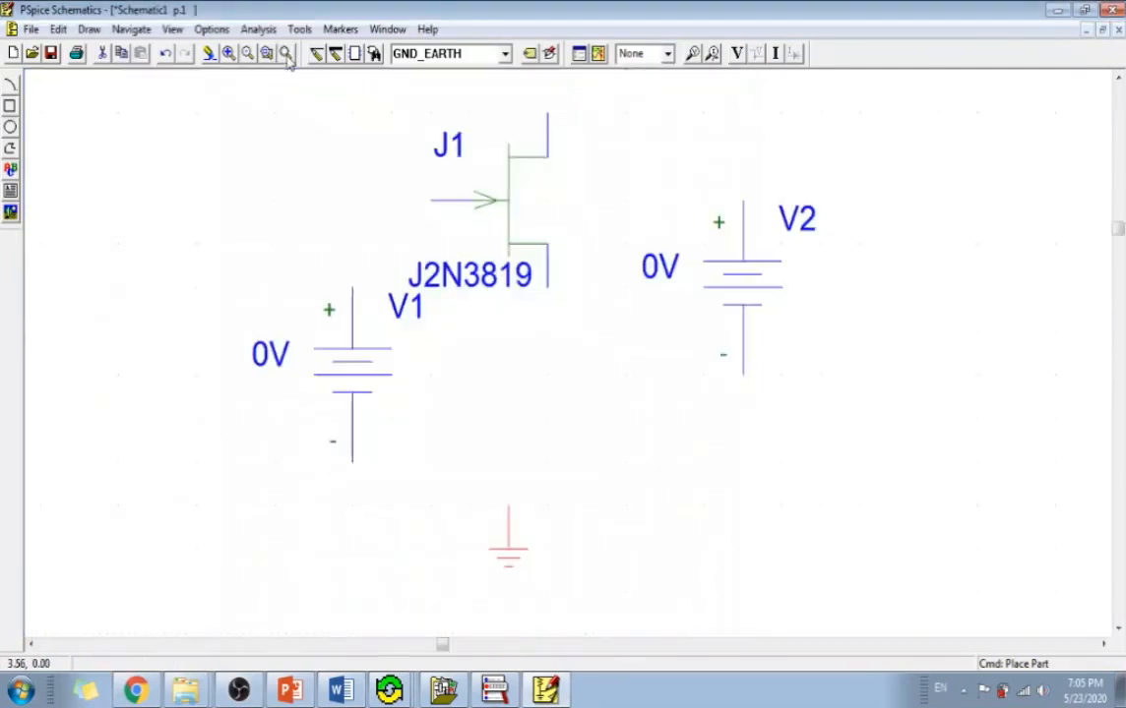
pyautogui.click(509, 210)
pyautogui.moveTo(512, 207); pyautogui.dragTo(522, 333)
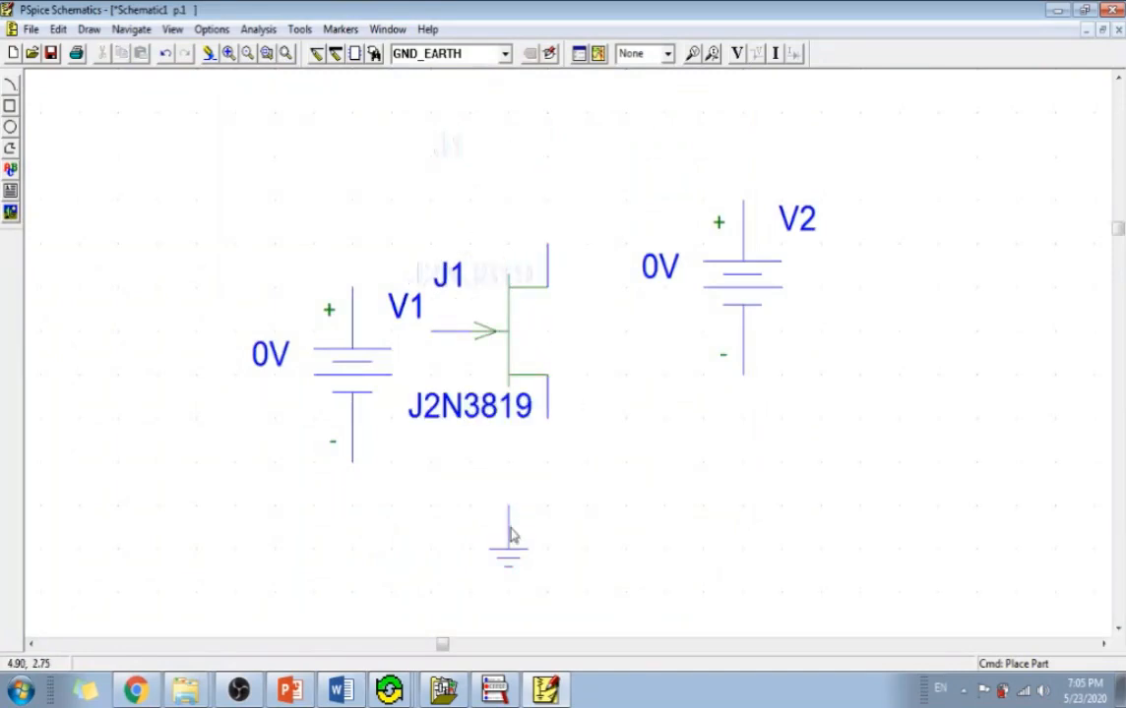
pyautogui.moveTo(510, 536); pyautogui.dragTo(548, 551)
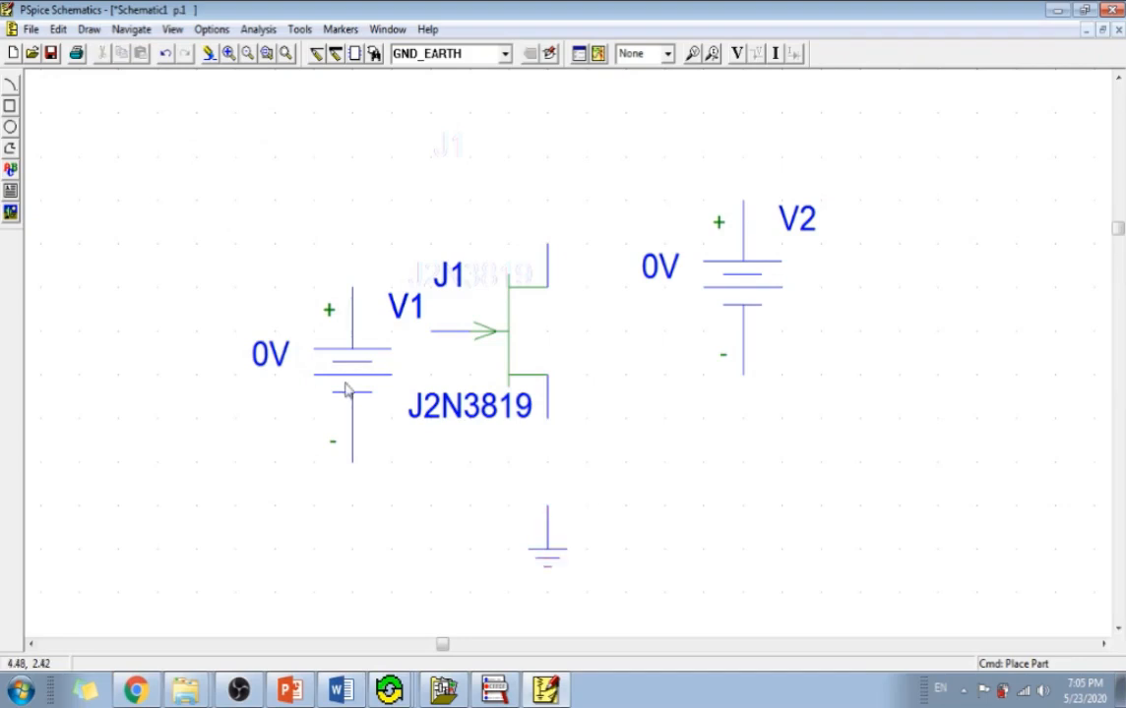
pyautogui.moveTo(346, 390); pyautogui.dragTo(269, 391)
pyautogui.click(748, 303)
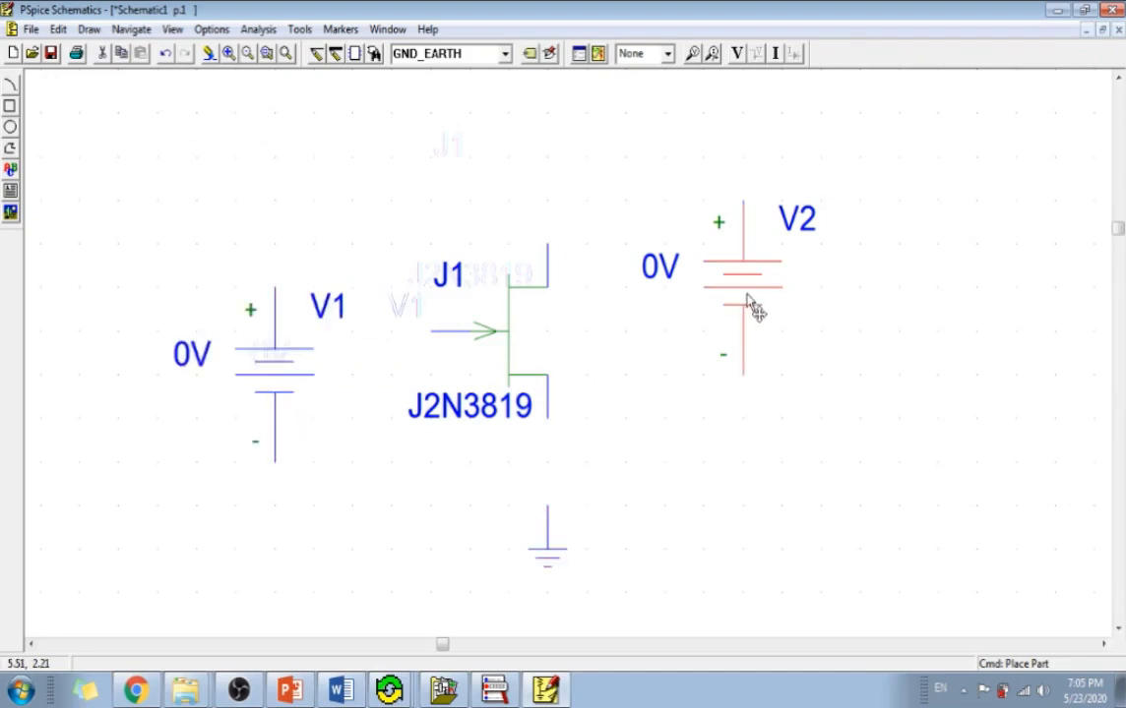
pyautogui.click(286, 54)
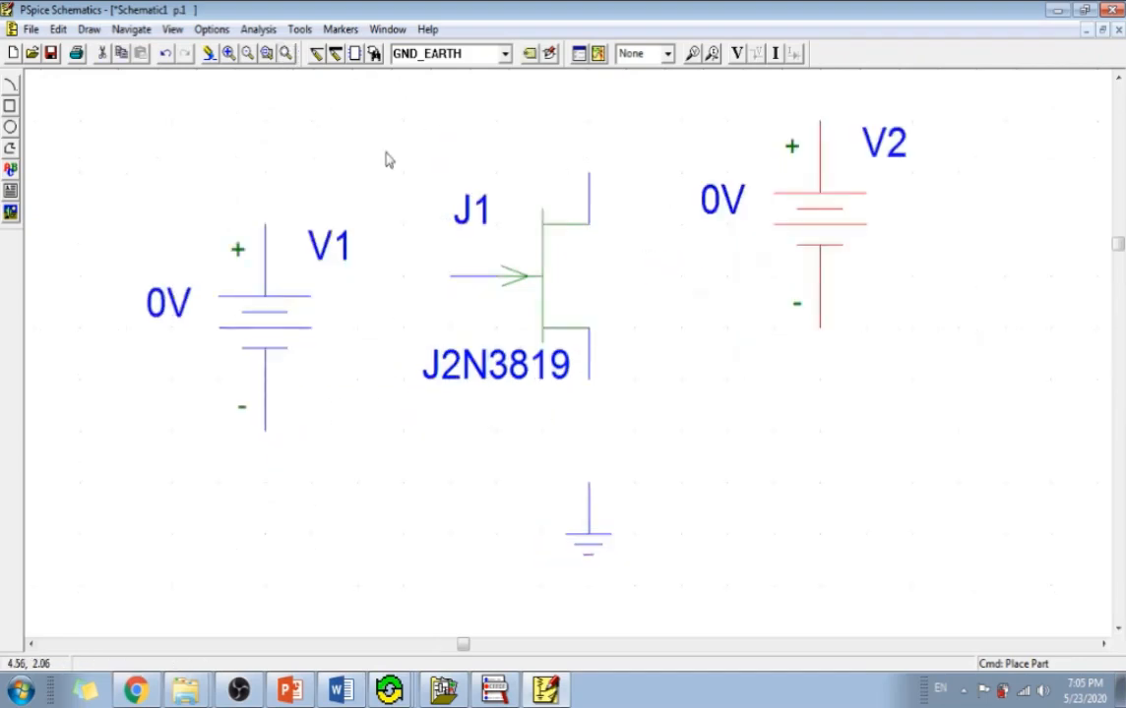
pyautogui.click(352, 140)
# Wire V1's positive terminal to the JFET gate and the JFET drain to V2's positive terminal.
pyautogui.click(314, 53)
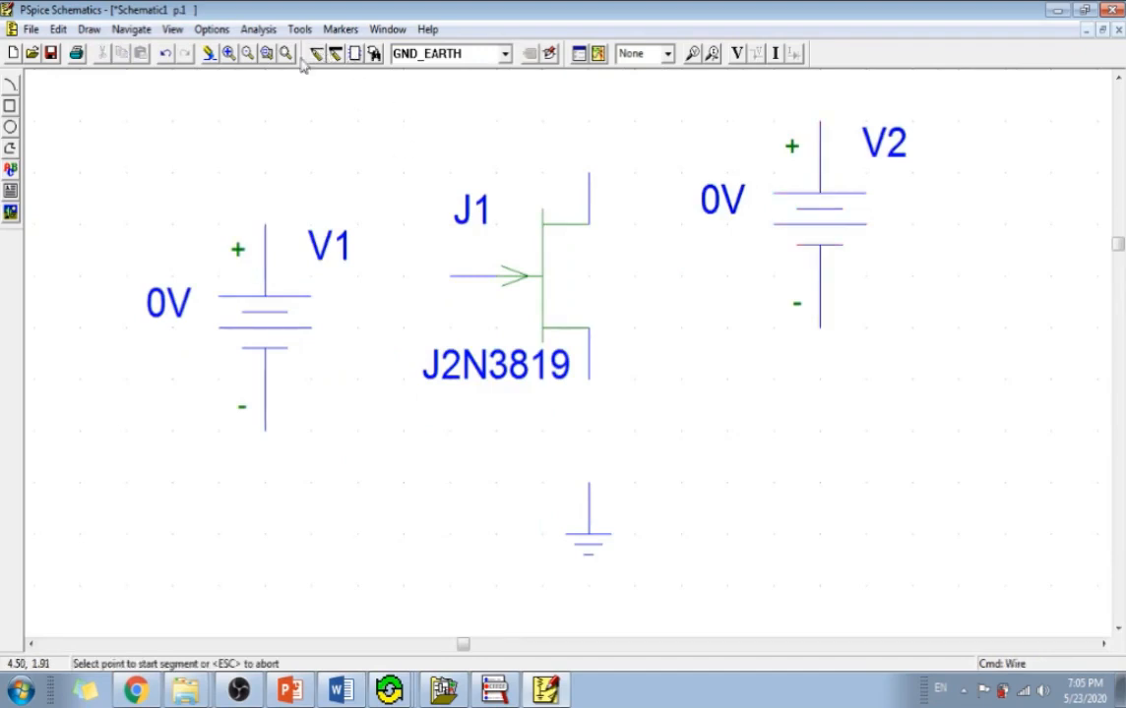
pyautogui.click(264, 226)
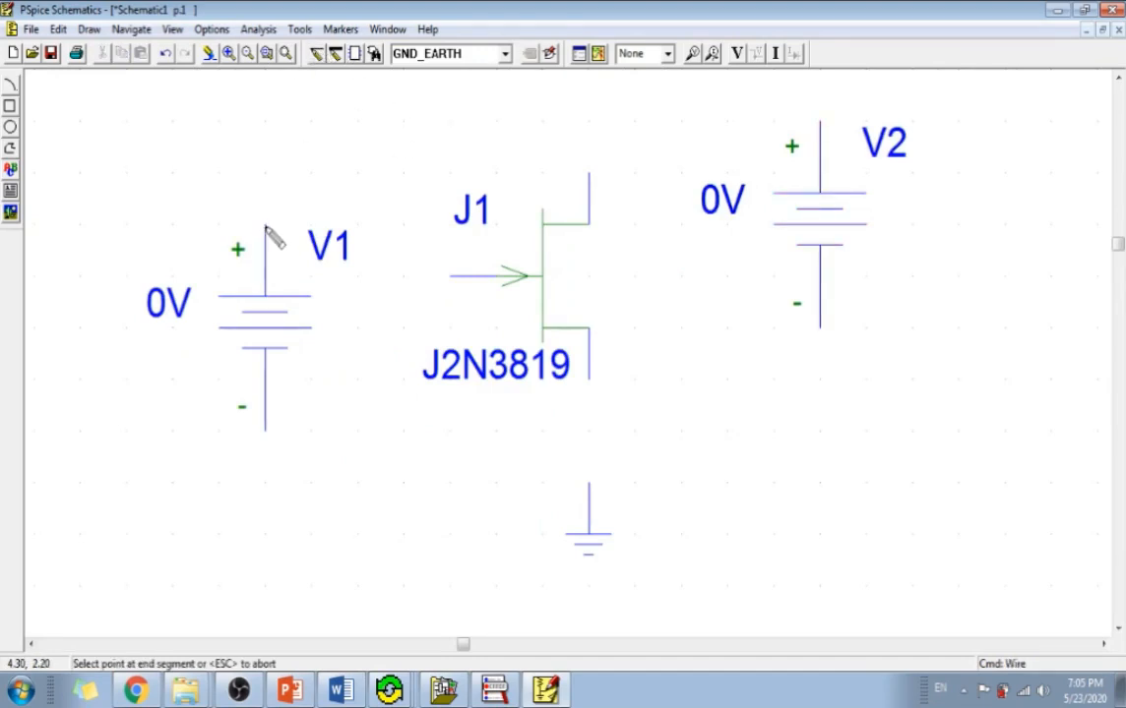
pyautogui.click(451, 275)
pyautogui.click(588, 176)
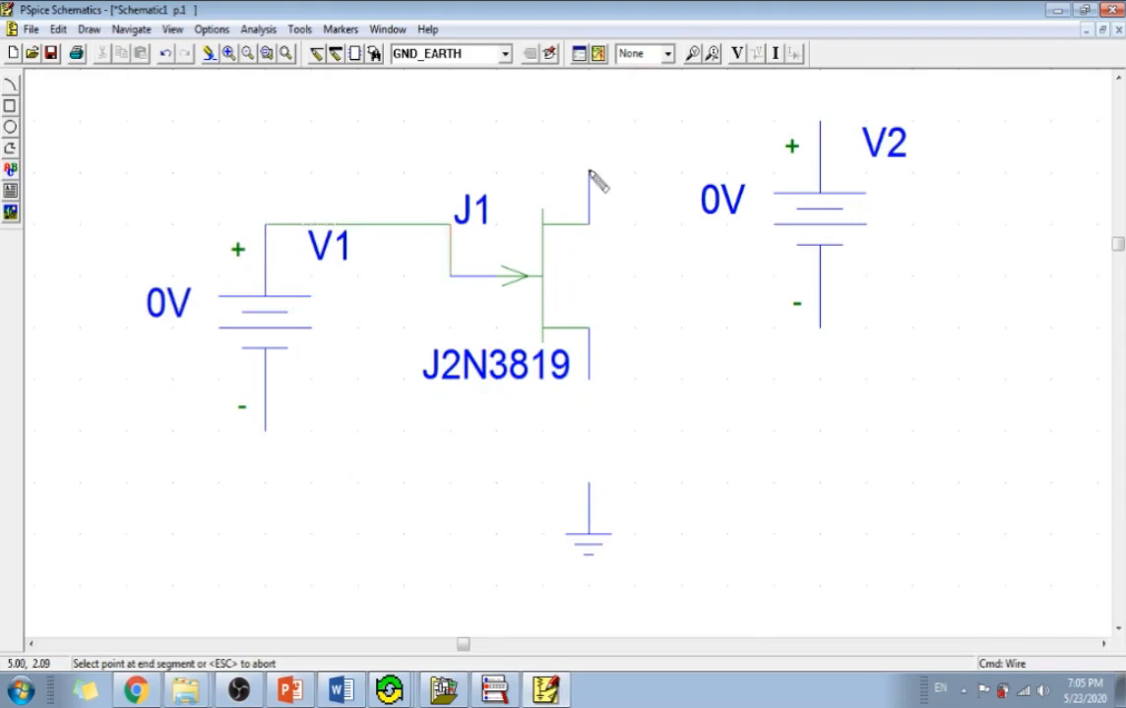
pyautogui.click(820, 122)
# Wire the JFET source pin and the negative terminals of V1 and V2 to the ground symbol.
pyautogui.click(588, 378)
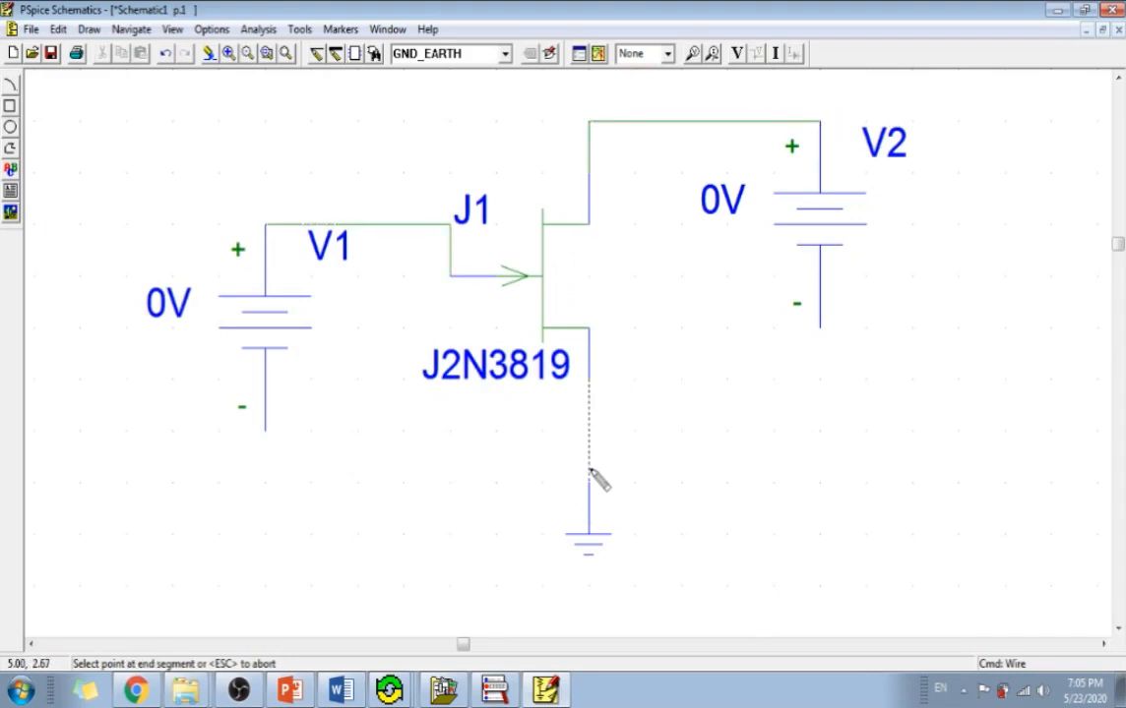
pyautogui.click(589, 482)
pyautogui.click(264, 431)
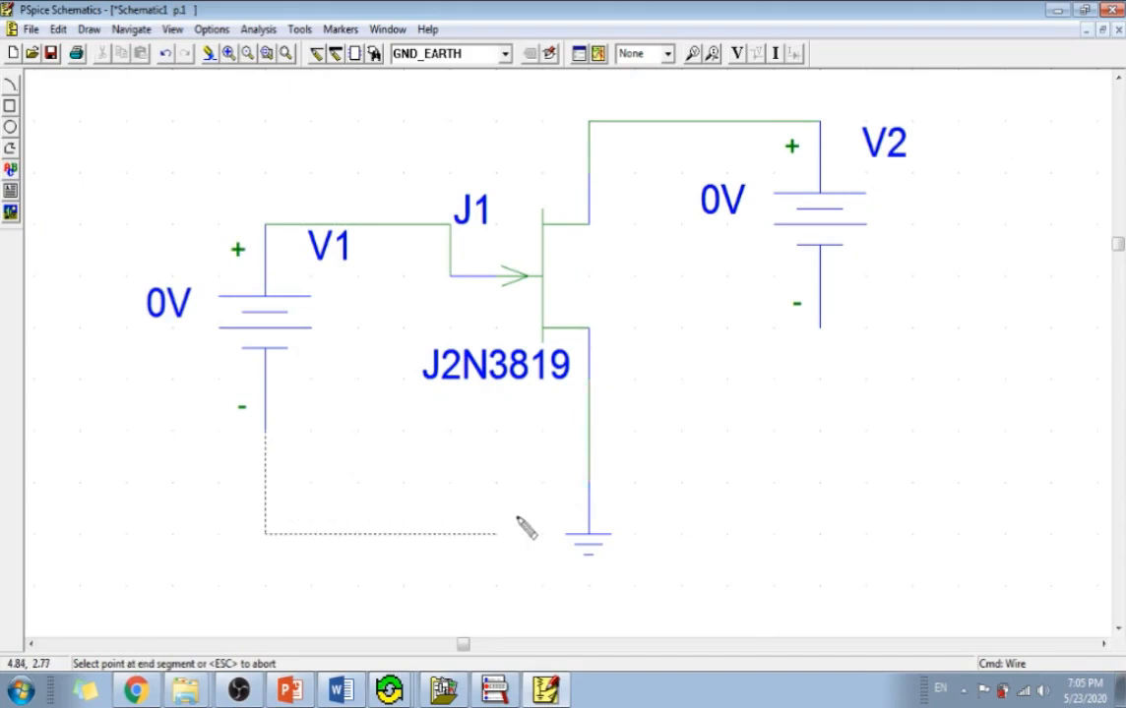
pyautogui.click(588, 482)
pyautogui.click(588, 482)
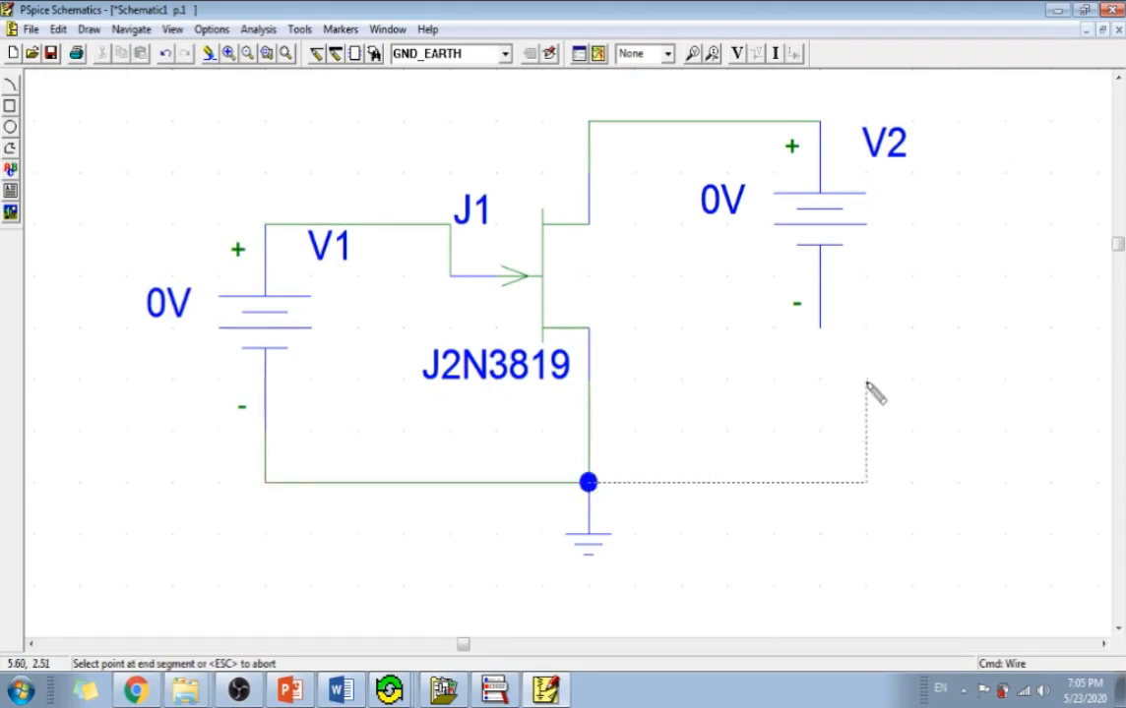
pyautogui.click(821, 331)
pyautogui.rightClick(781, 382)
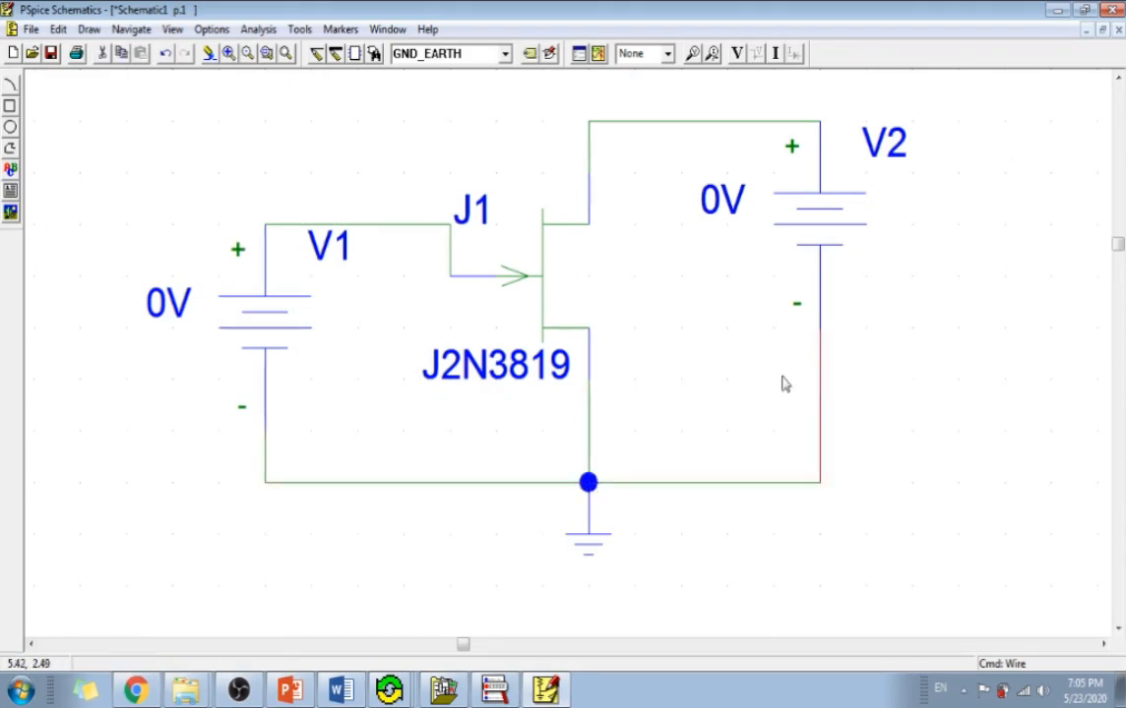
# Lower V1 so its upper terminal is level with the gate, and reposition the J2N3819, V1, V2 and V2 voltage labels.
pyautogui.click(276, 324)
pyautogui.moveTo(277, 325); pyautogui.dragTo(276, 376)
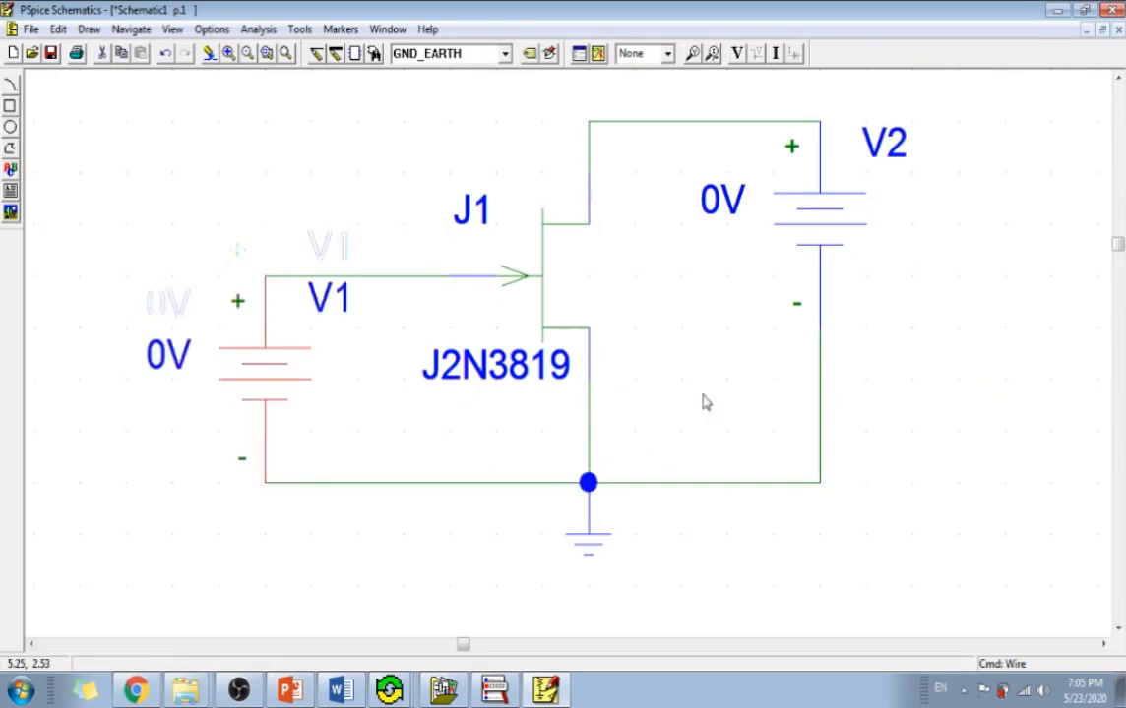
pyautogui.moveTo(497, 379); pyautogui.dragTo(649, 295)
pyautogui.click(1069, 331)
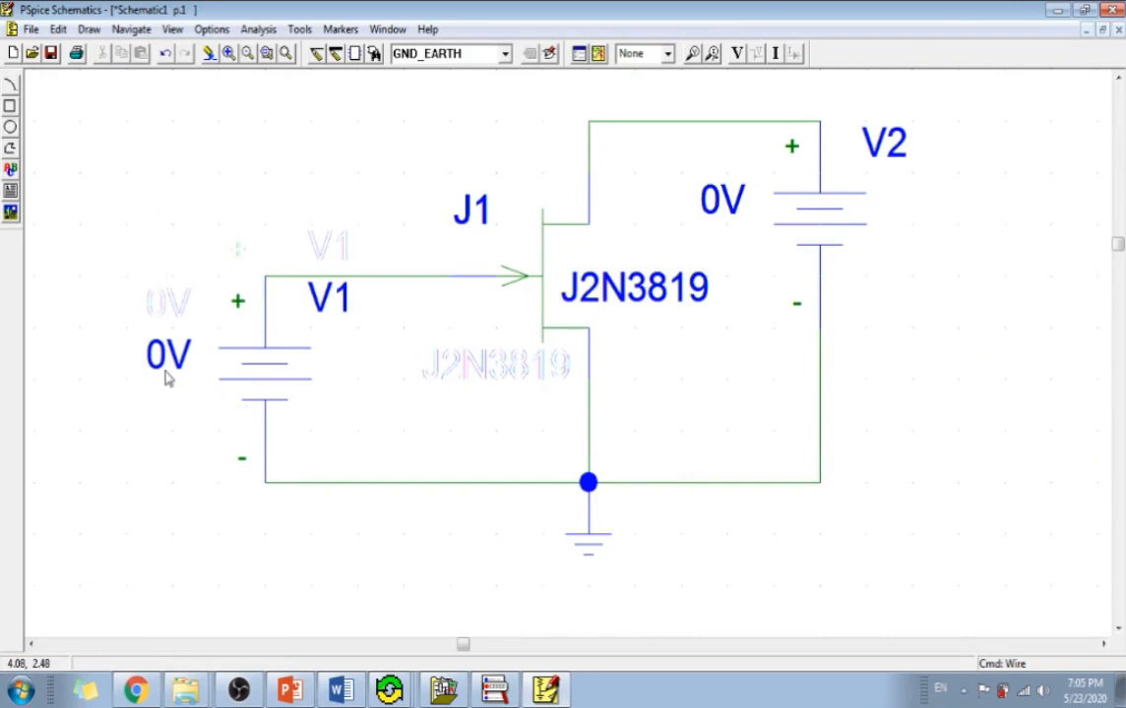
pyautogui.moveTo(335, 305); pyautogui.dragTo(339, 384)
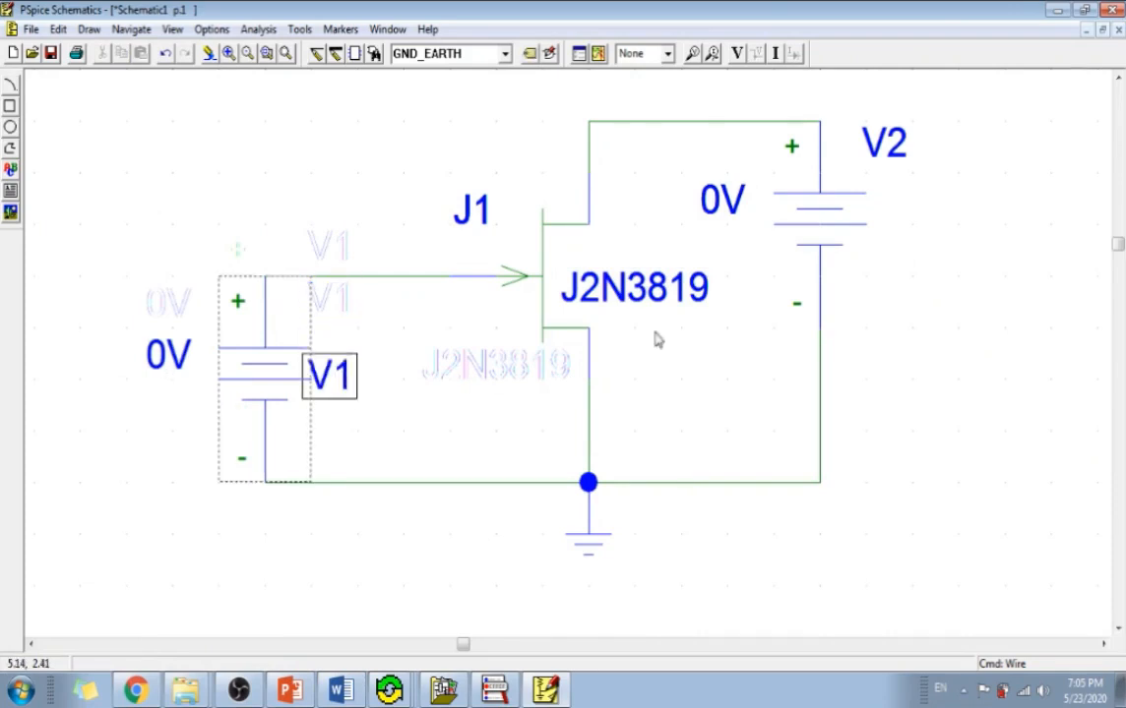
pyautogui.click(740, 221)
pyautogui.moveTo(728, 202); pyautogui.dragTo(745, 237)
pyautogui.moveTo(890, 150); pyautogui.dragTo(912, 206)
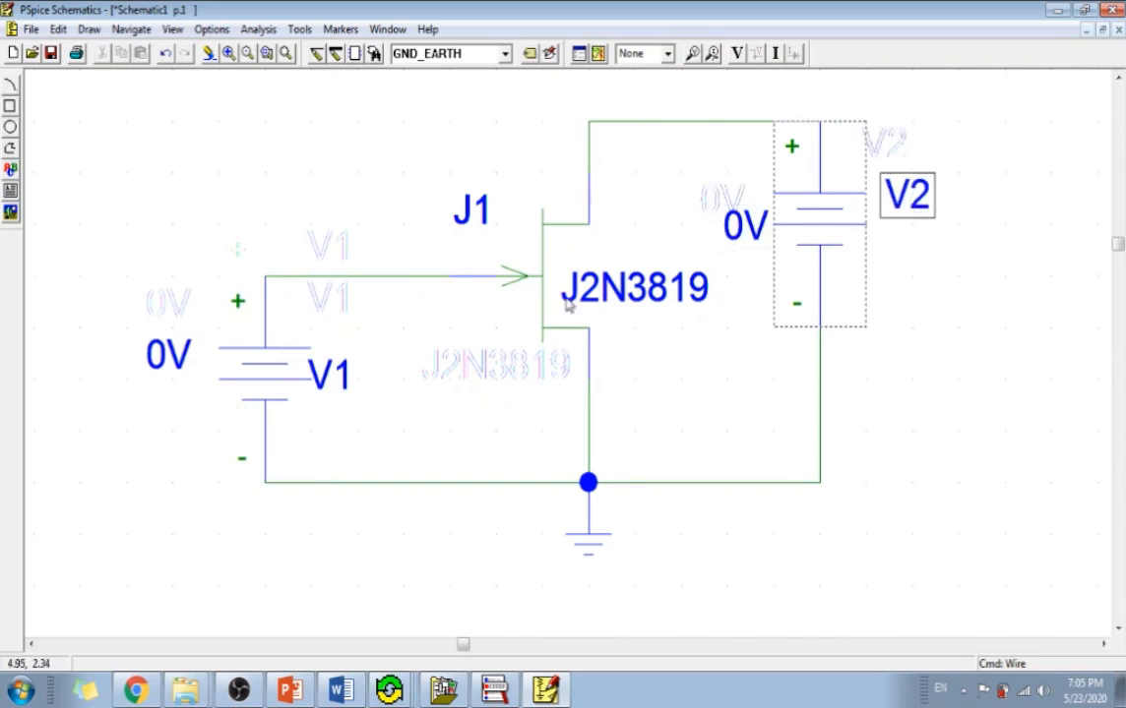
# Change the reference designator of voltage source V1 to VGS.
pyautogui.doubleClick(340, 376)
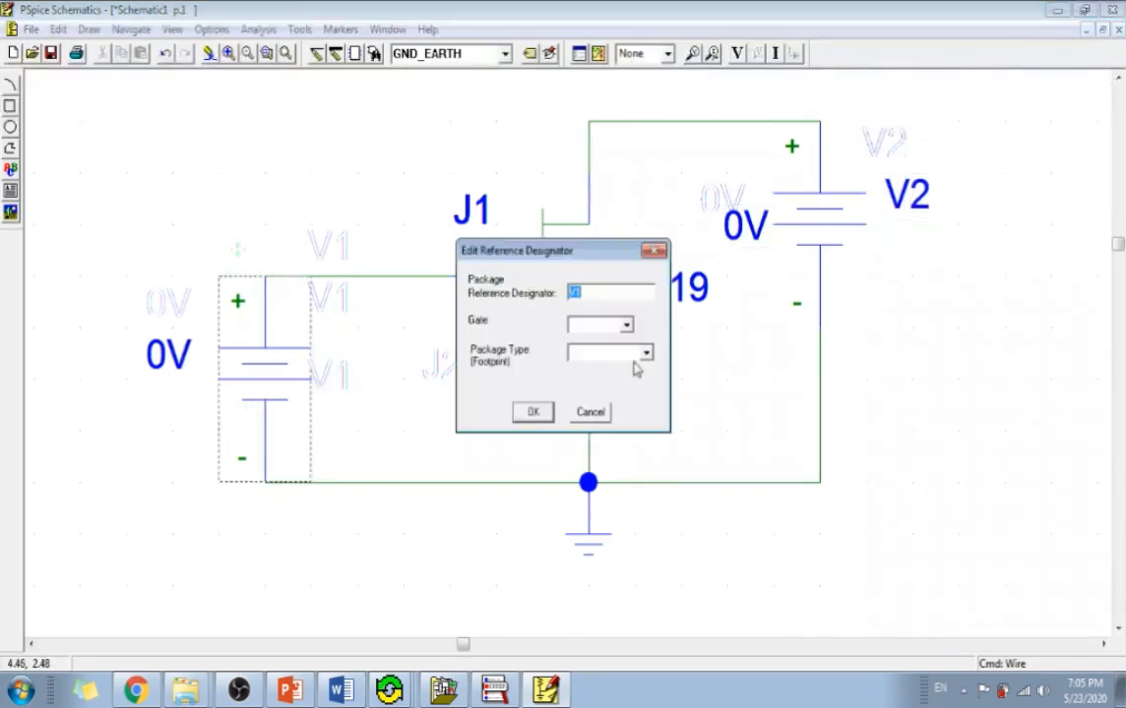
pyautogui.write('M')
pyautogui.click(531, 411)
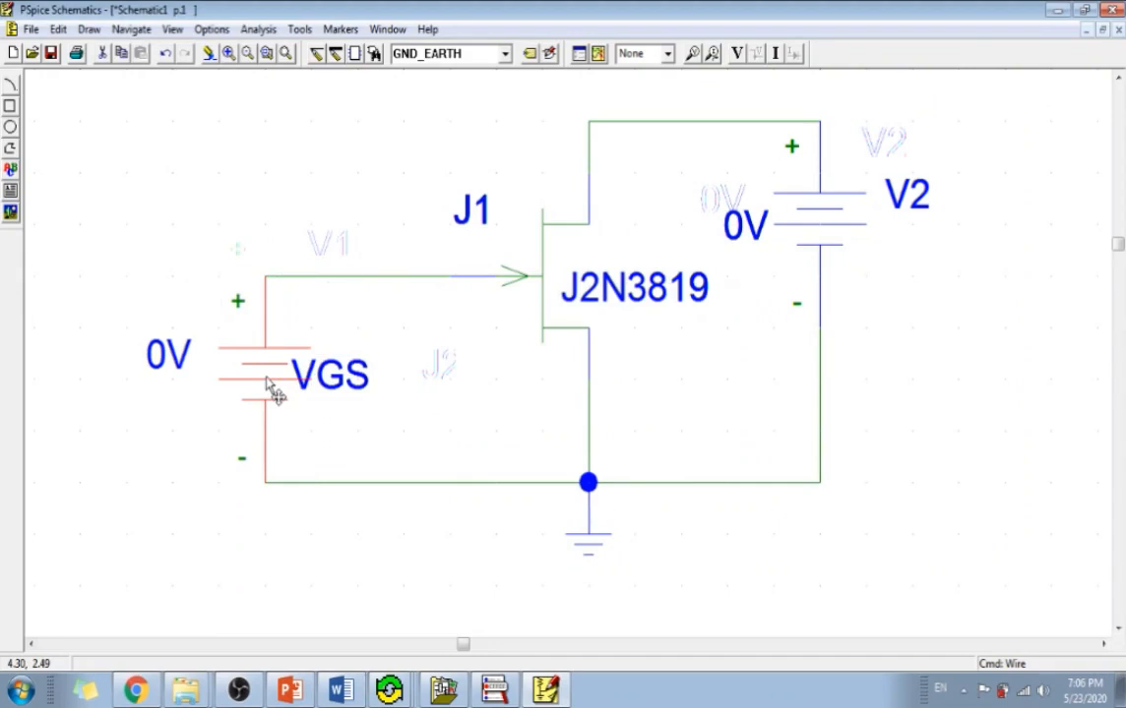
# Delete the two wires connecting VGS to the JFET gate and to the ground node.
pyautogui.click(284, 278)
pyautogui.press('Delete')
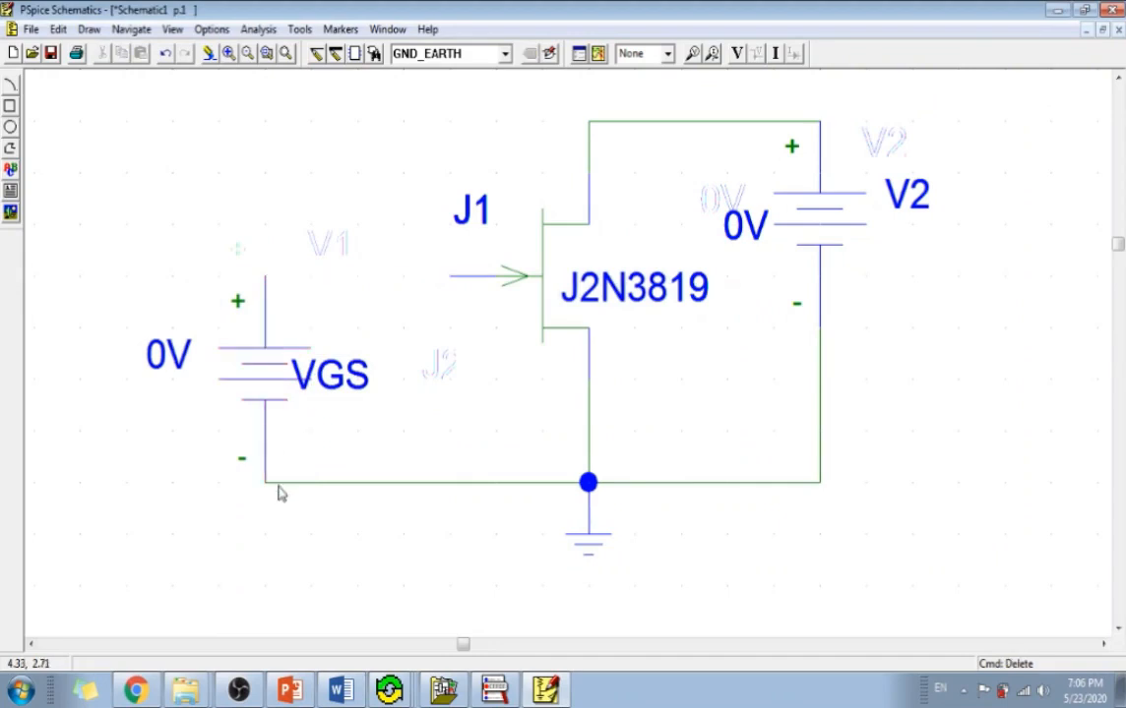
pyautogui.click(281, 483)
pyautogui.press('Delete')
# Rotate VGS by 180 degrees to reverse its polarity and place its 0V label beside the symbol.
pyautogui.click(274, 387)
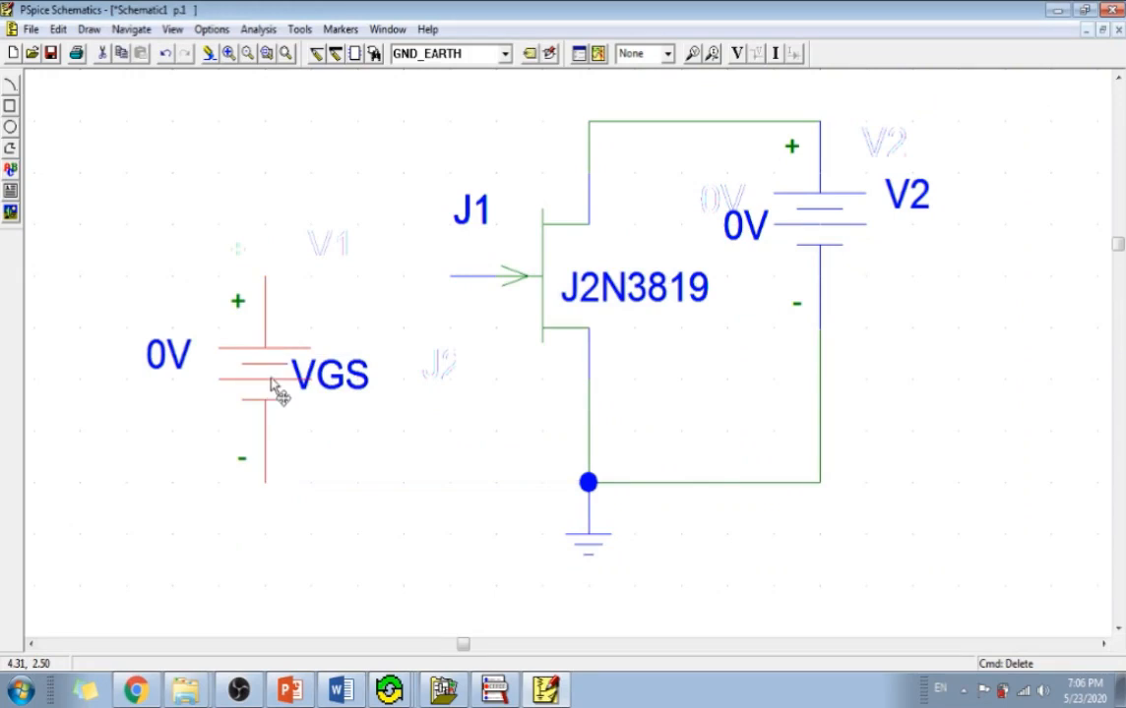
pyautogui.hotkey('ctrl', 'r')
pyautogui.hotkey('ctrl', 'r')
pyautogui.moveTo(291, 232); pyautogui.dragTo(293, 390)
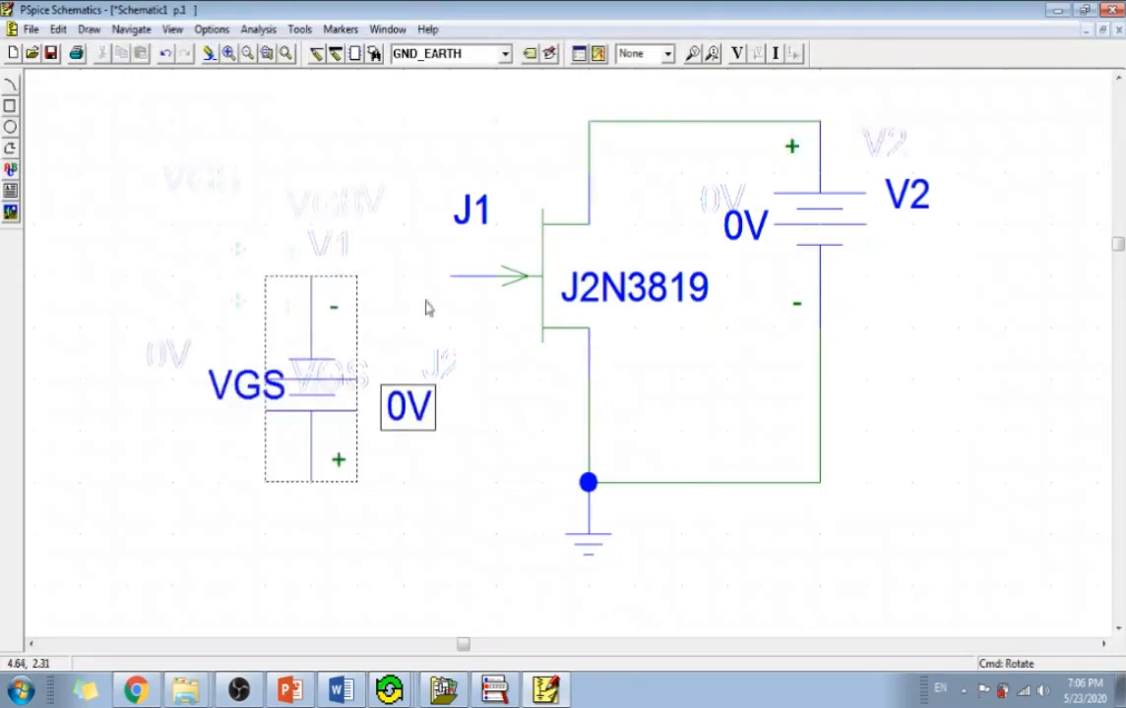
# Wire VGS's negative terminal to the JFET gate and its positive terminal to the ground node.
pyautogui.click(321, 56)
pyautogui.click(311, 276)
pyautogui.click(448, 276)
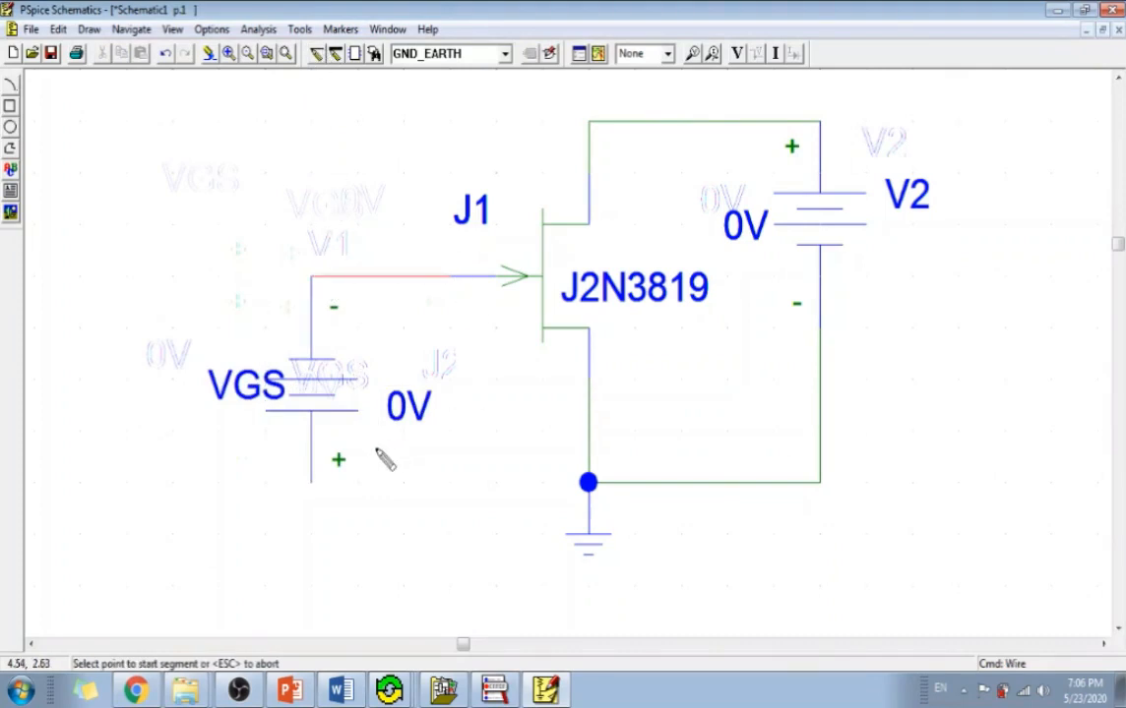
pyautogui.click(311, 483)
pyautogui.click(587, 482)
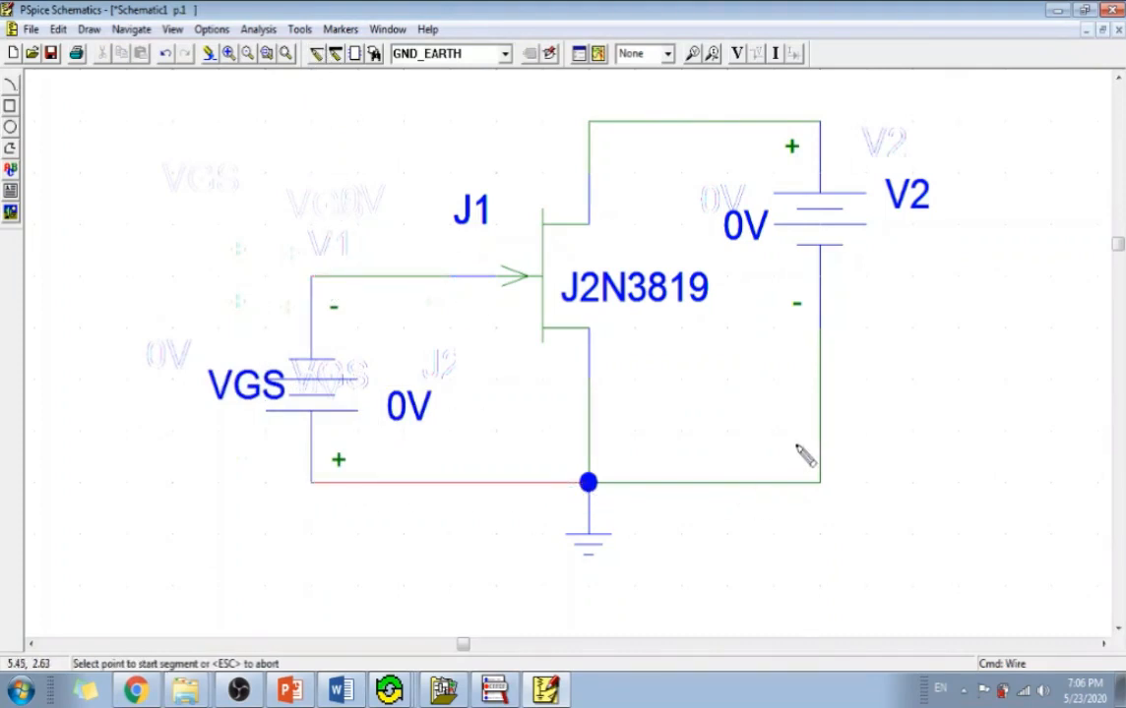
pyautogui.click(917, 420)
pyautogui.rightClick(919, 416)
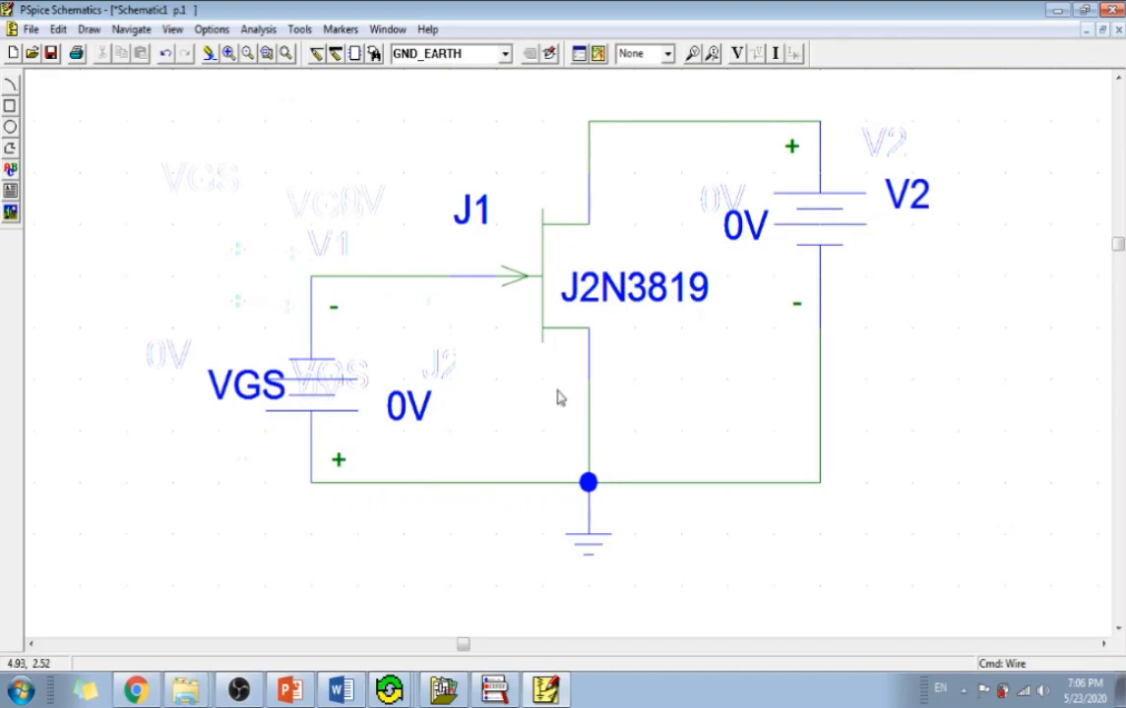
# Move the VGS label clear of its symbol, rename source V2 as VDS and lower the VDS label slightly.
pyautogui.click(267, 54)
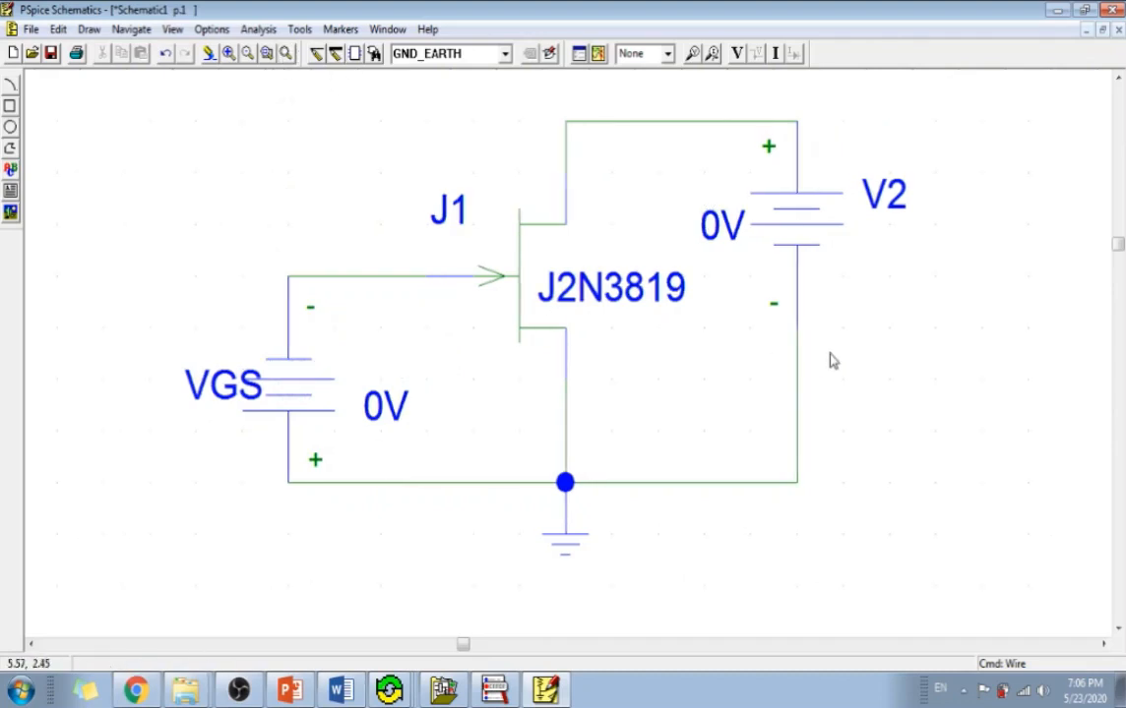
pyautogui.moveTo(219, 409); pyautogui.dragTo(170, 414)
pyautogui.doubleClick(886, 197)
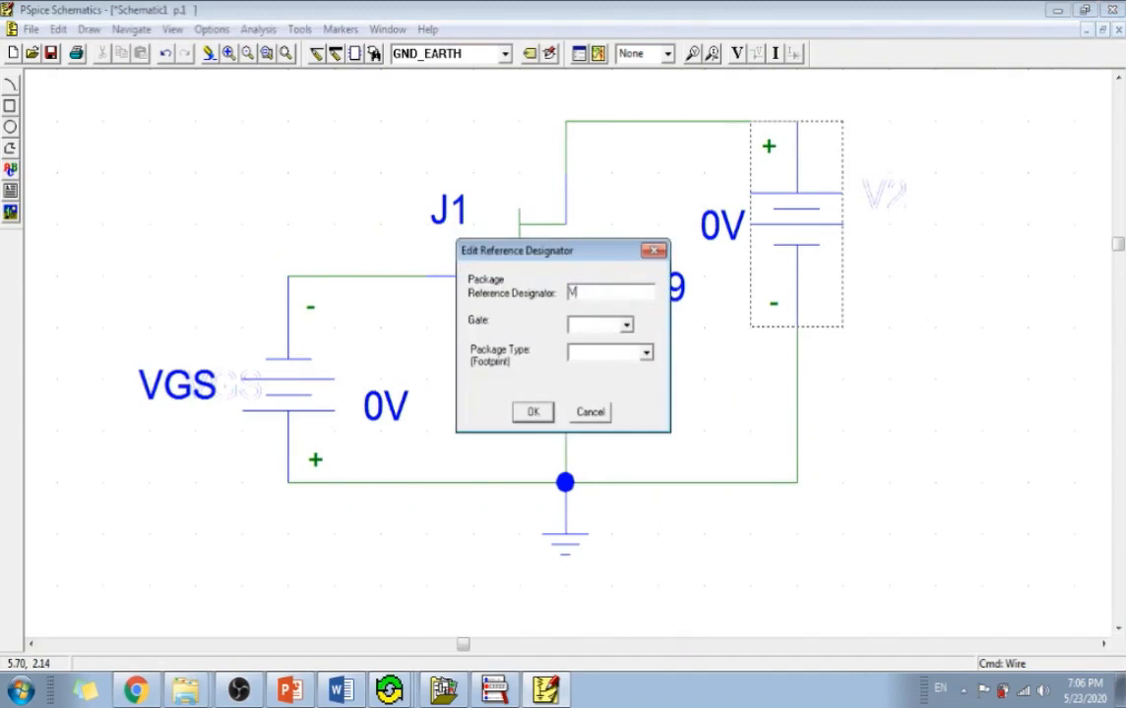
pyautogui.click(531, 413)
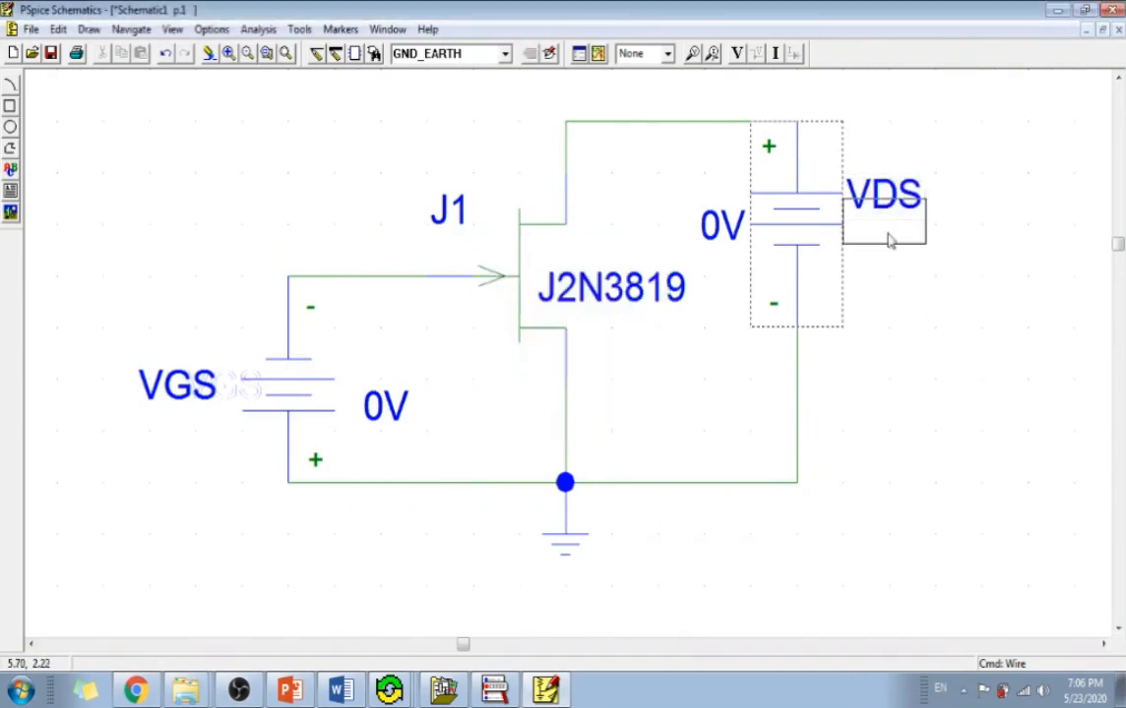
pyautogui.click(898, 303)
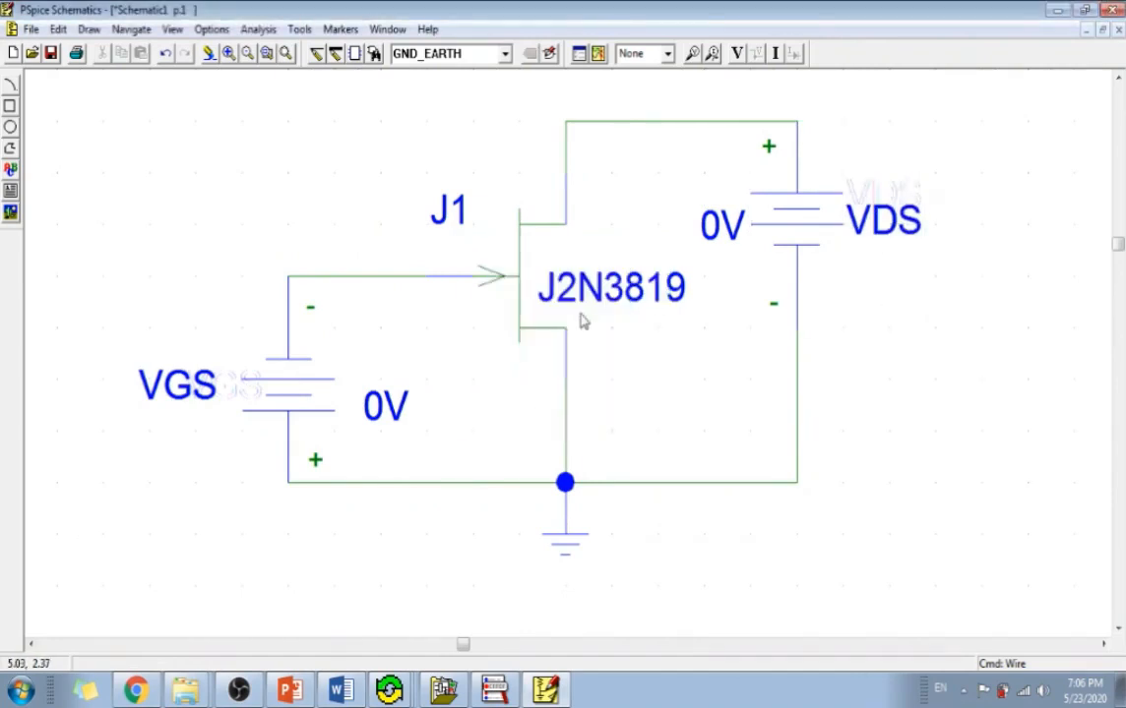
# Attach a current marker to the drain pin of J1.
pyautogui.click(712, 55)
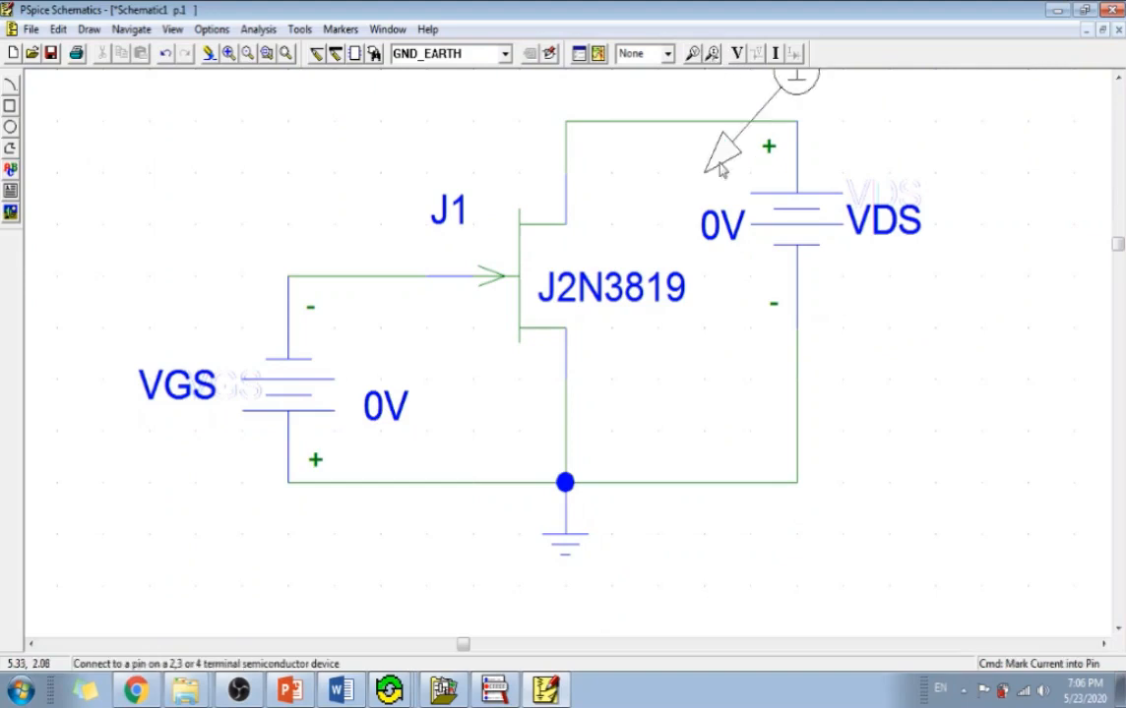
pyautogui.click(570, 175)
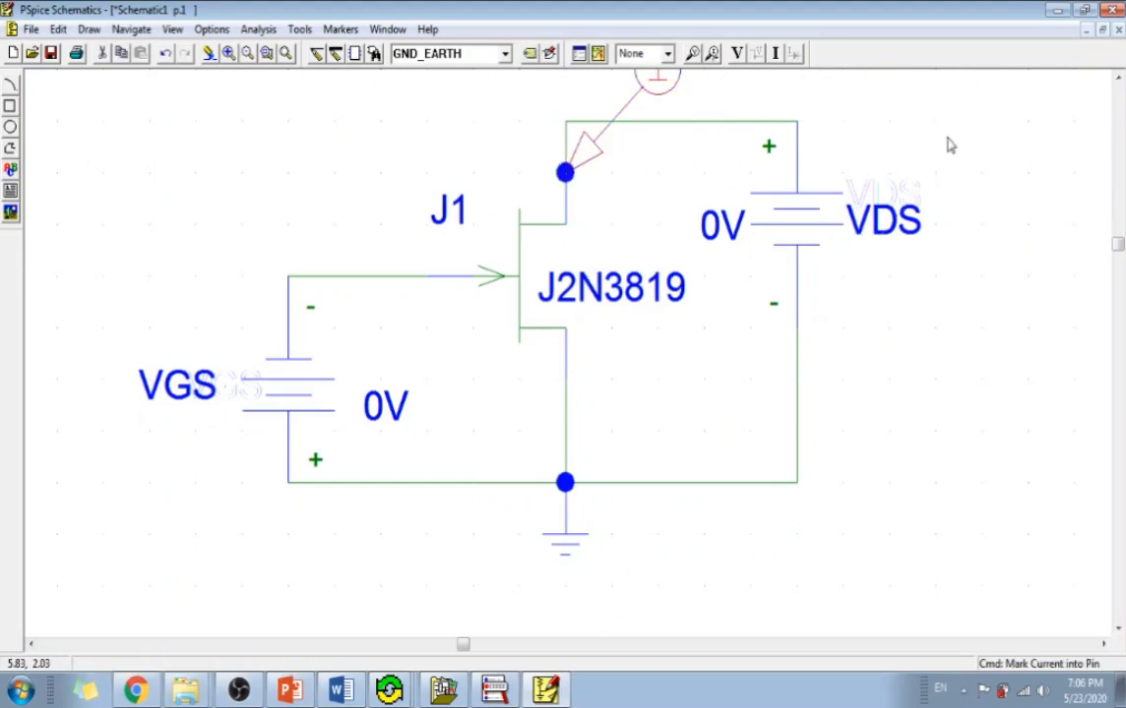
pyautogui.click(264, 54)
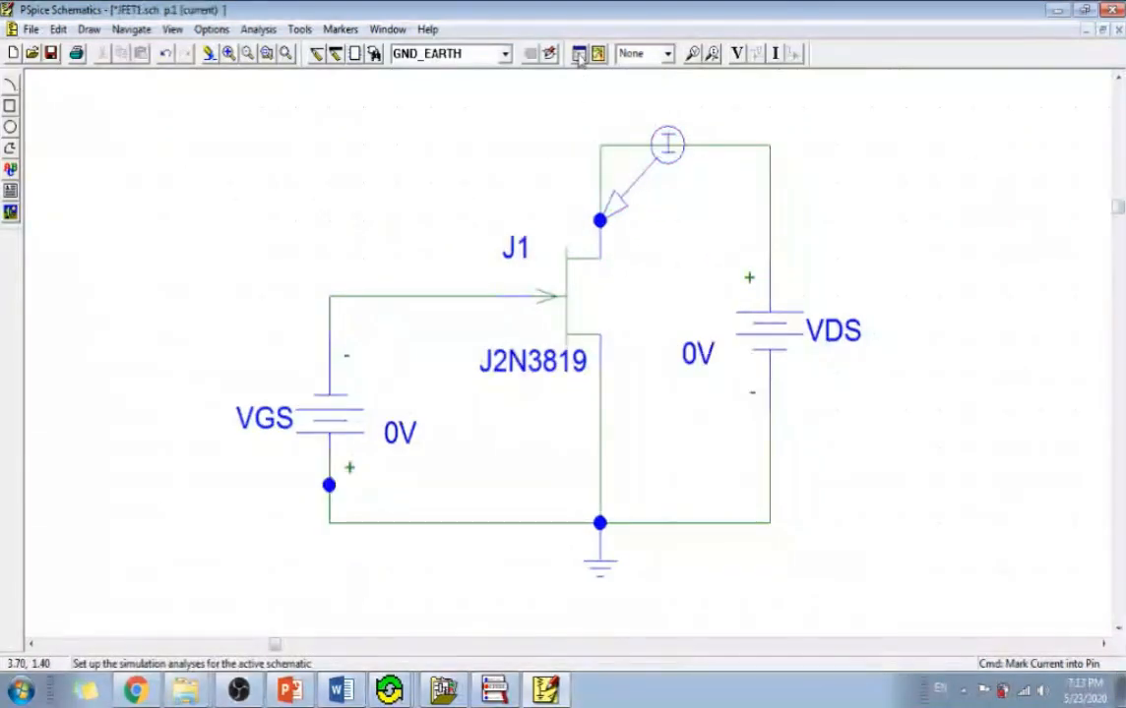
# Review the main DC sweep settings in the analysis setup: swept source name, start value, end value and increment.
pyautogui.click(578, 55)
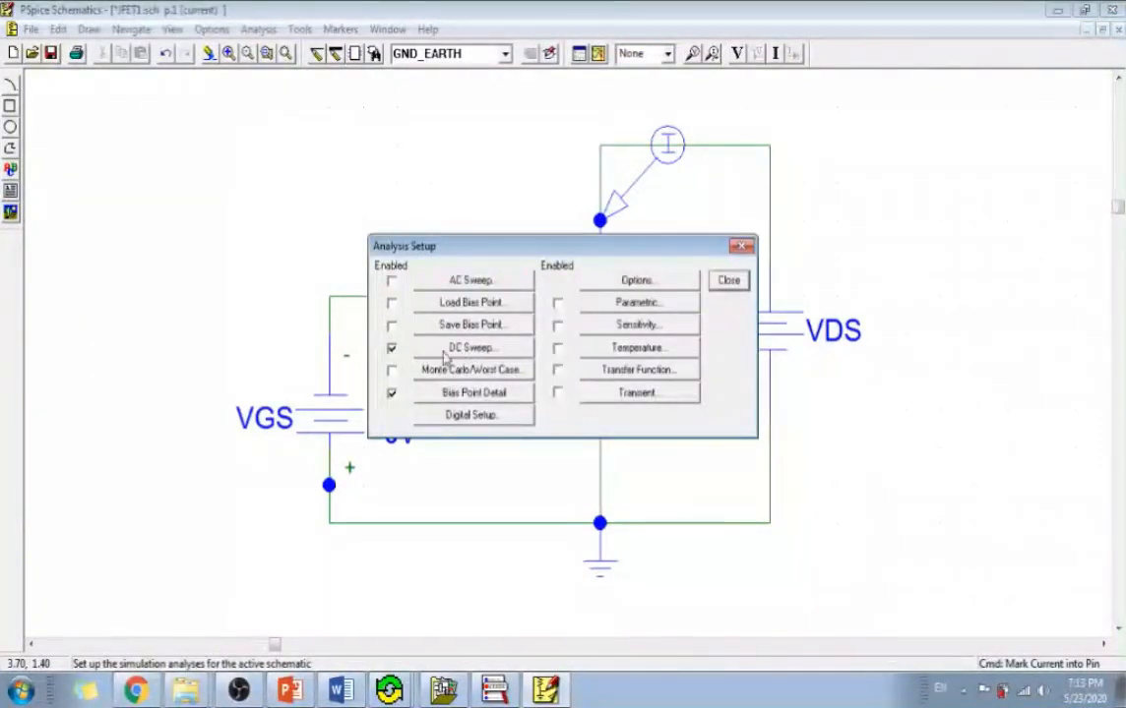
pyautogui.moveTo(532, 246); pyautogui.dragTo(215, 87)
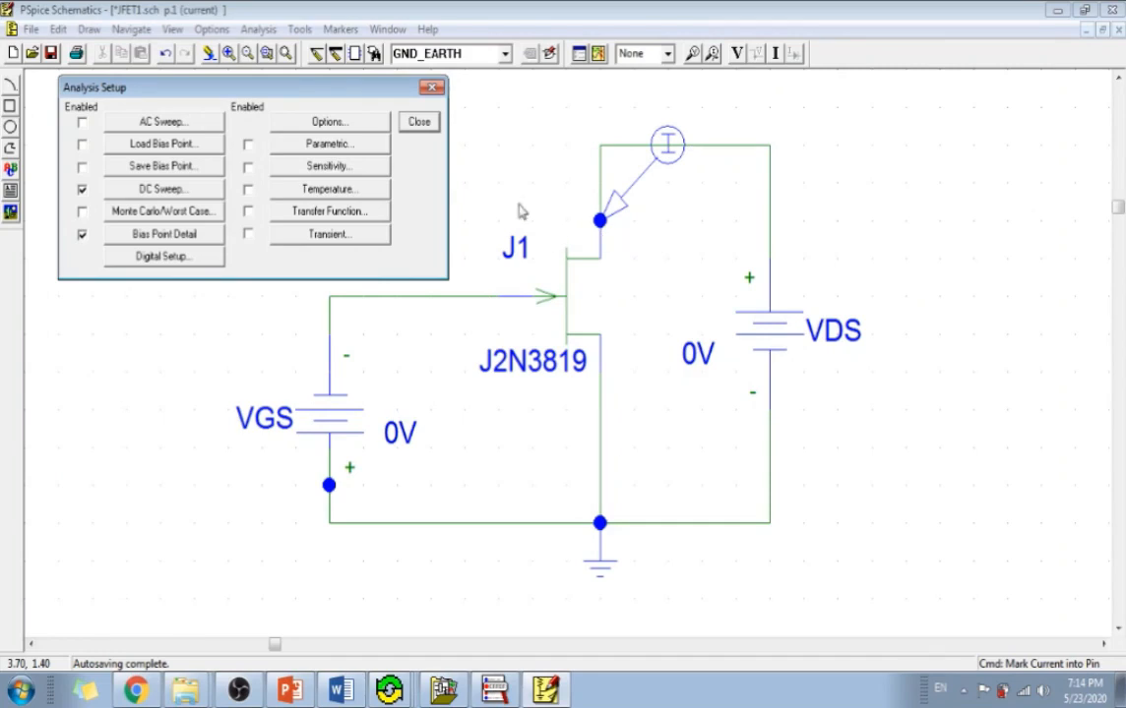
pyautogui.moveTo(168, 95); pyautogui.dragTo(190, 134)
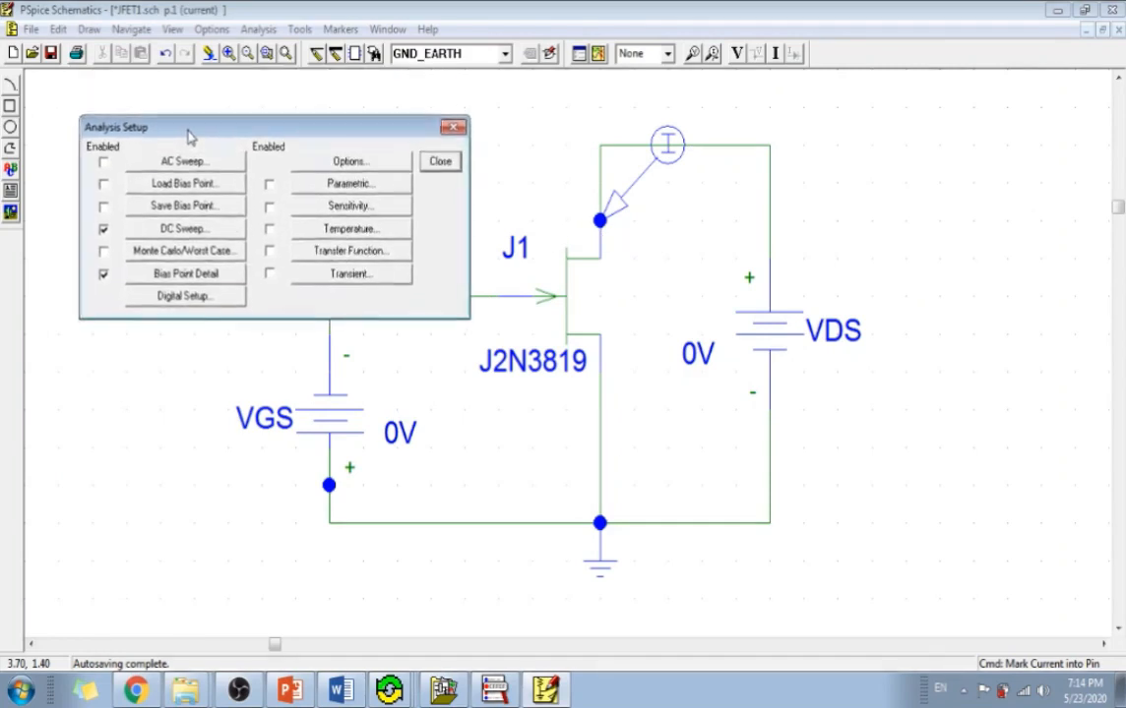
pyautogui.click(187, 225)
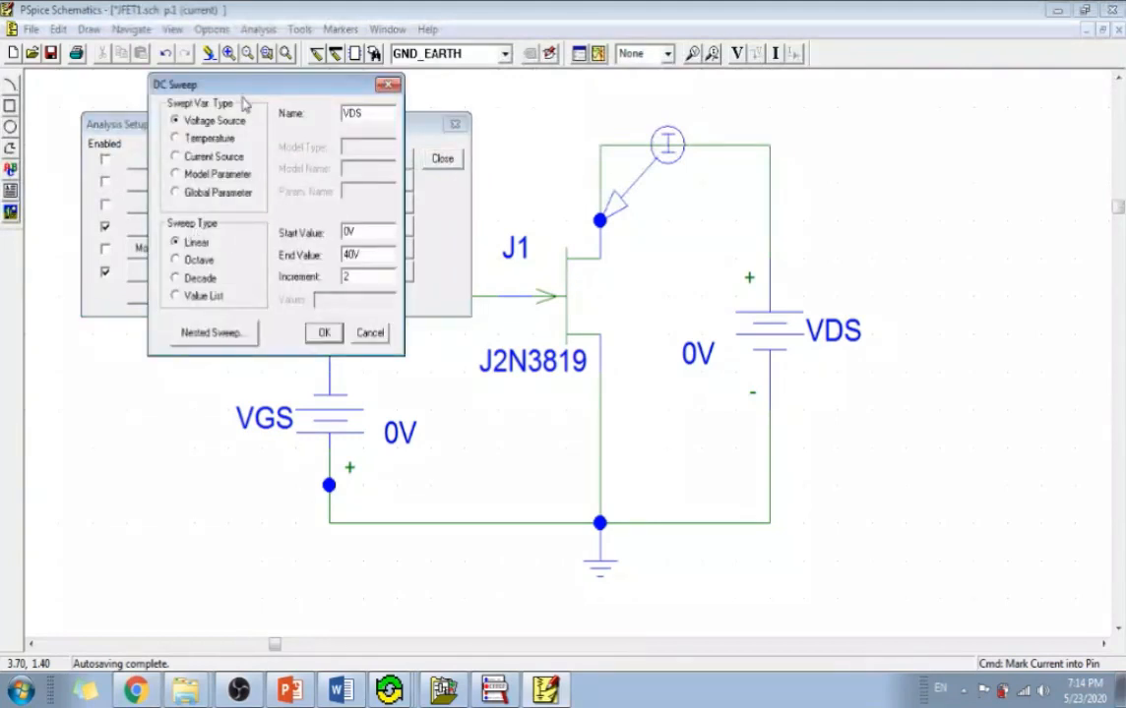
pyautogui.moveTo(243, 90); pyautogui.dragTo(285, 107)
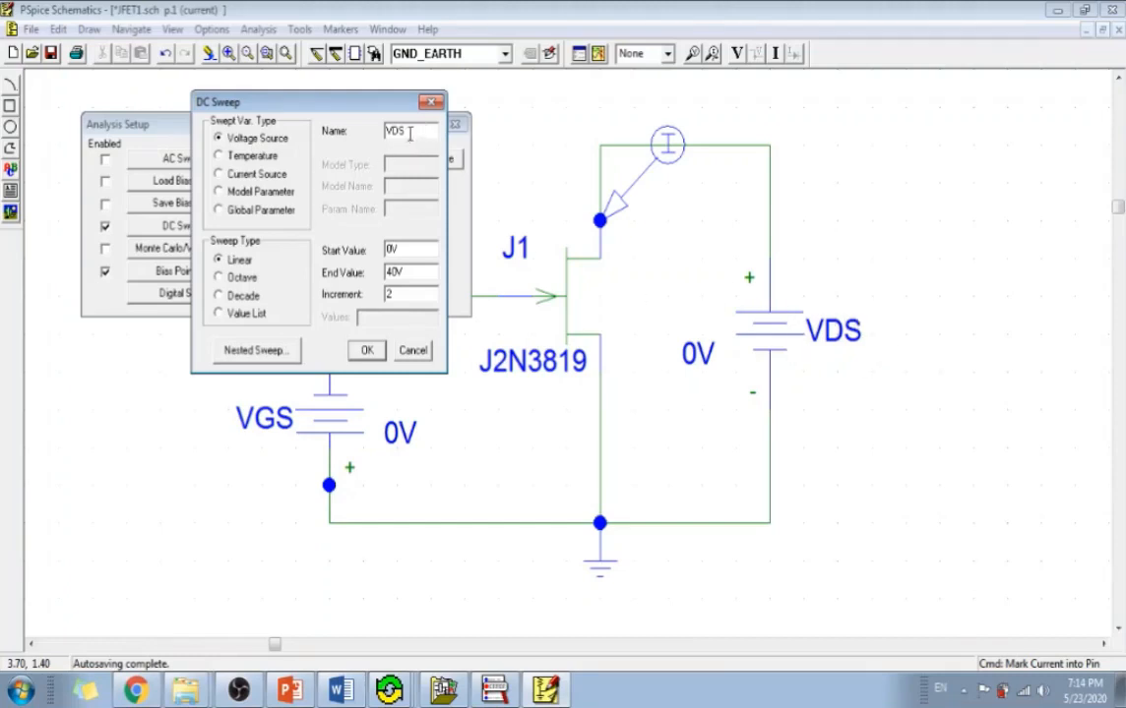
pyautogui.moveTo(410, 135); pyautogui.dragTo(360, 128)
pyautogui.moveTo(406, 249); pyautogui.dragTo(379, 276)
pyautogui.moveTo(397, 295); pyautogui.dragTo(355, 293)
# Review the nested sweep's source name, range and increment, keep the nested sweep enabled and accept the analysis setup.
pyautogui.click(251, 360)
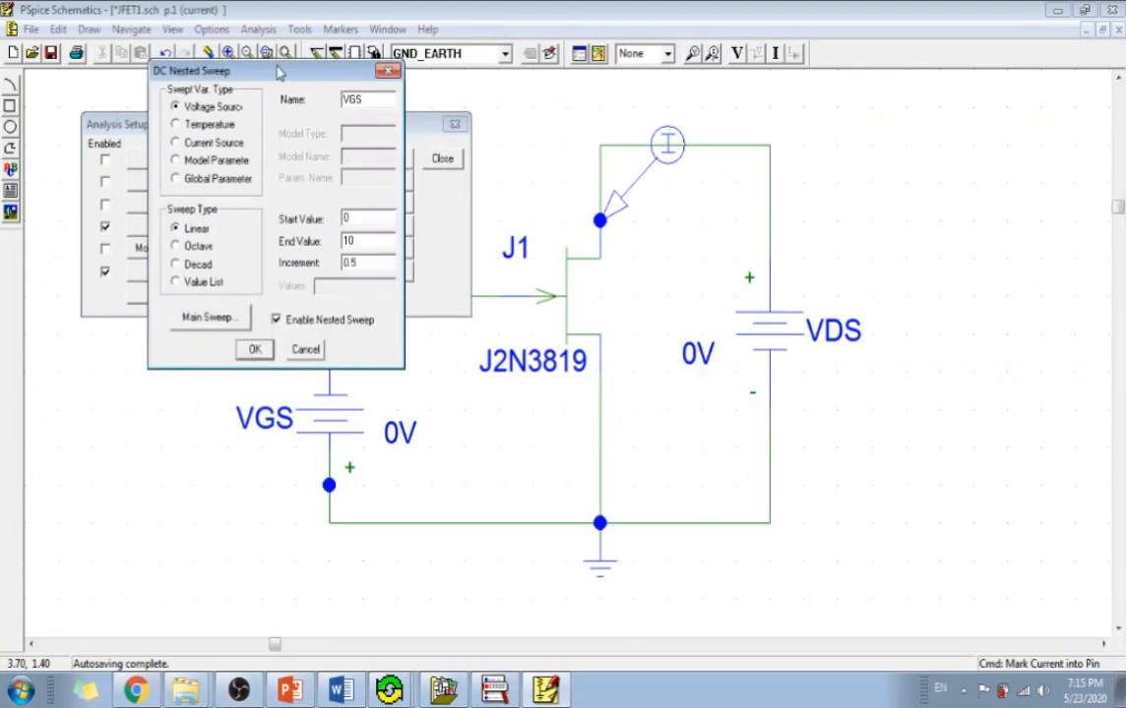
pyautogui.moveTo(274, 82); pyautogui.dragTo(646, 284)
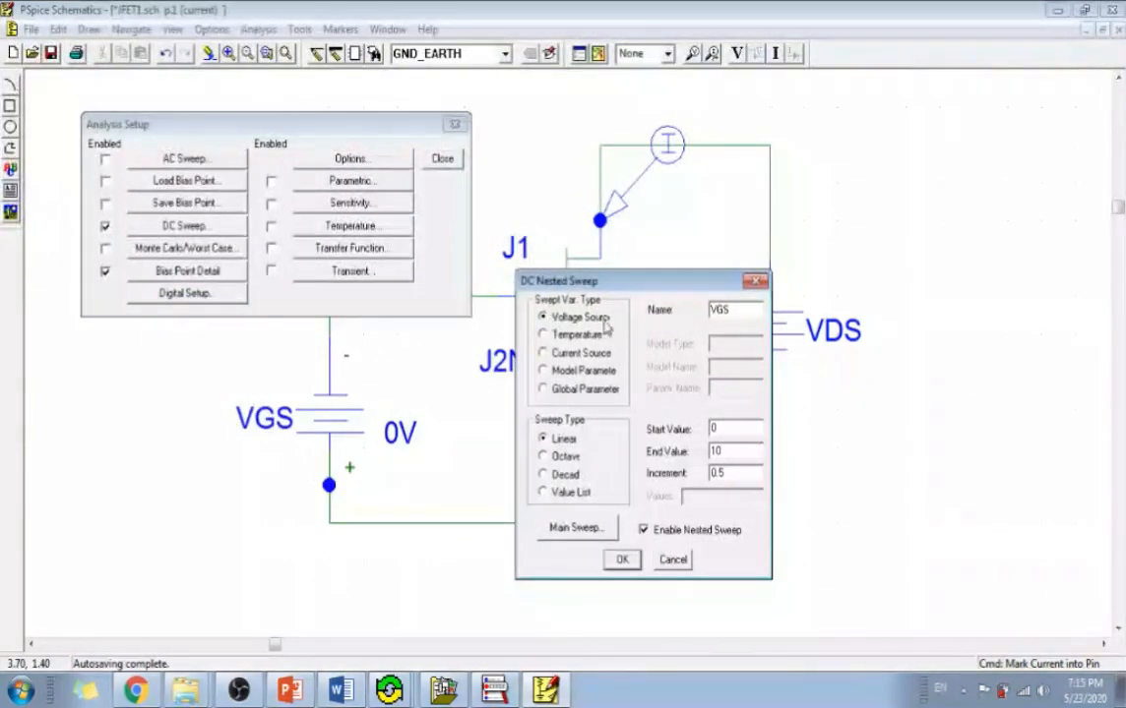
pyautogui.doubleClick(725, 310)
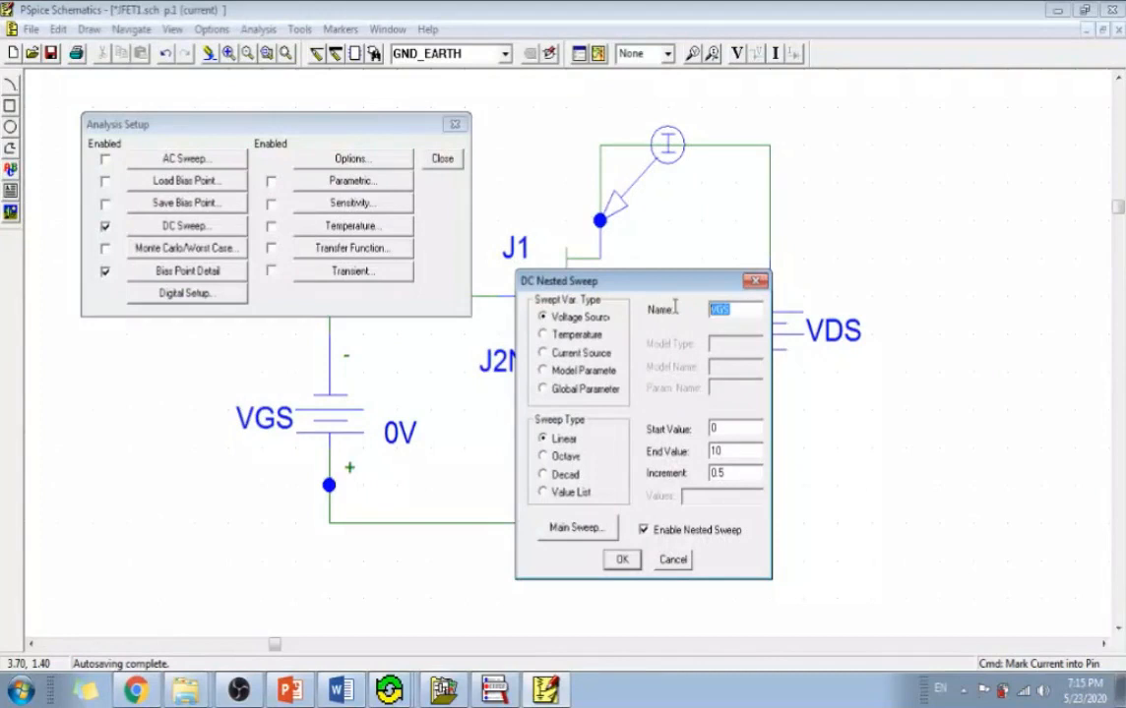
pyautogui.doubleClick(725, 430)
pyautogui.doubleClick(734, 450)
pyautogui.doubleClick(736, 474)
pyautogui.click(645, 534)
pyautogui.click(645, 534)
pyautogui.click(624, 563)
pyautogui.click(443, 160)
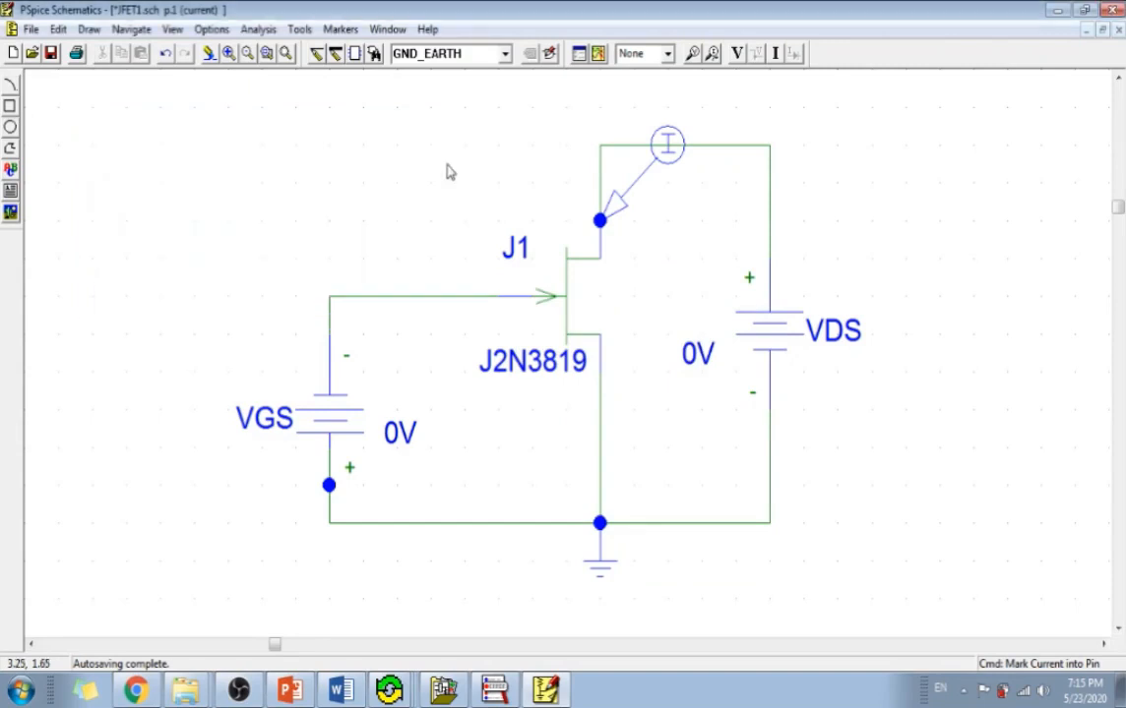
# Save the JFET1 schematic and simulate it.
pyautogui.click(31, 30)
pyautogui.click(52, 146)
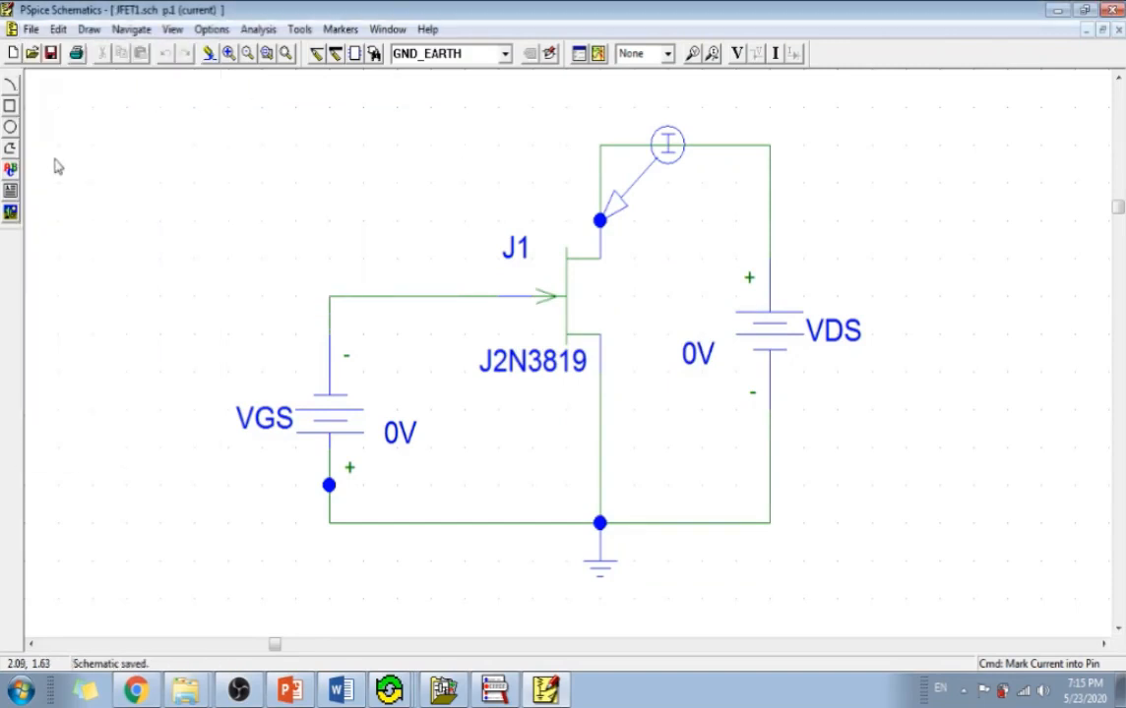
pyautogui.click(597, 55)
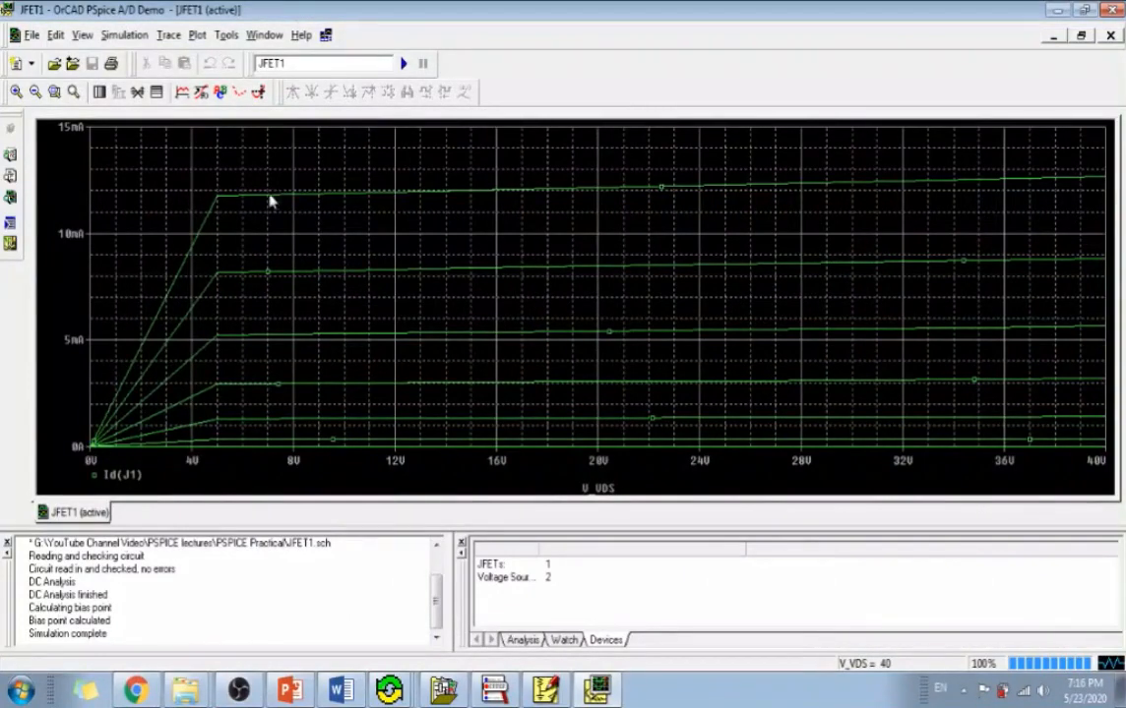
# Examine the rising low-voltage part of the drain current curves in the simulated plot.
pyautogui.moveTo(154, 267); pyautogui.dragTo(116, 363)
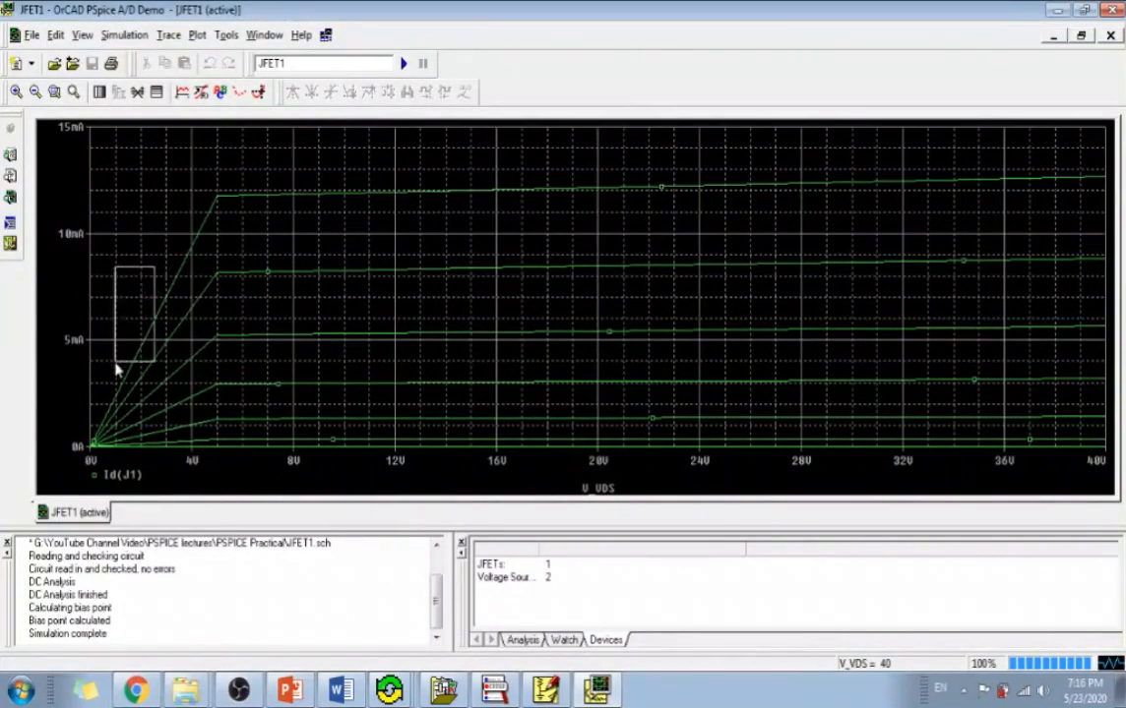